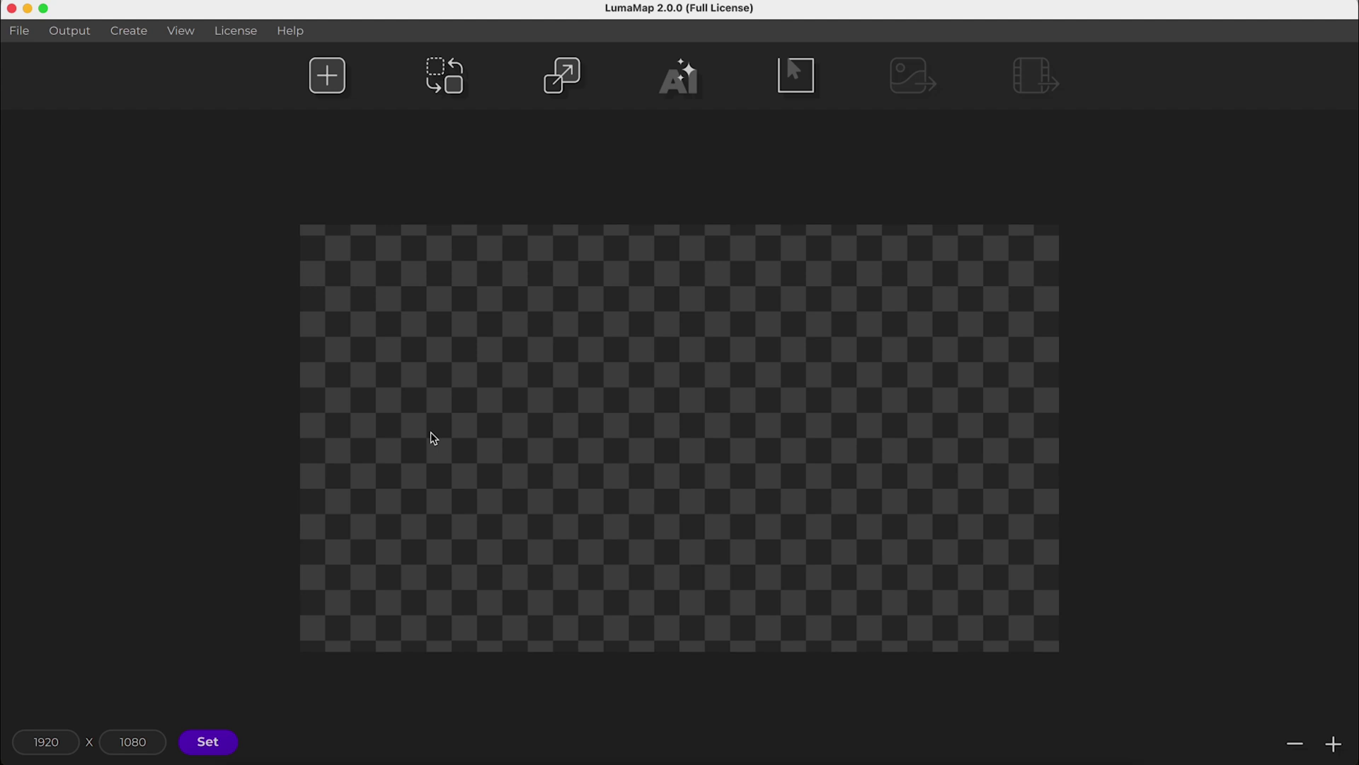
Open My License from the License menu to confirm the license status
click(243, 35)
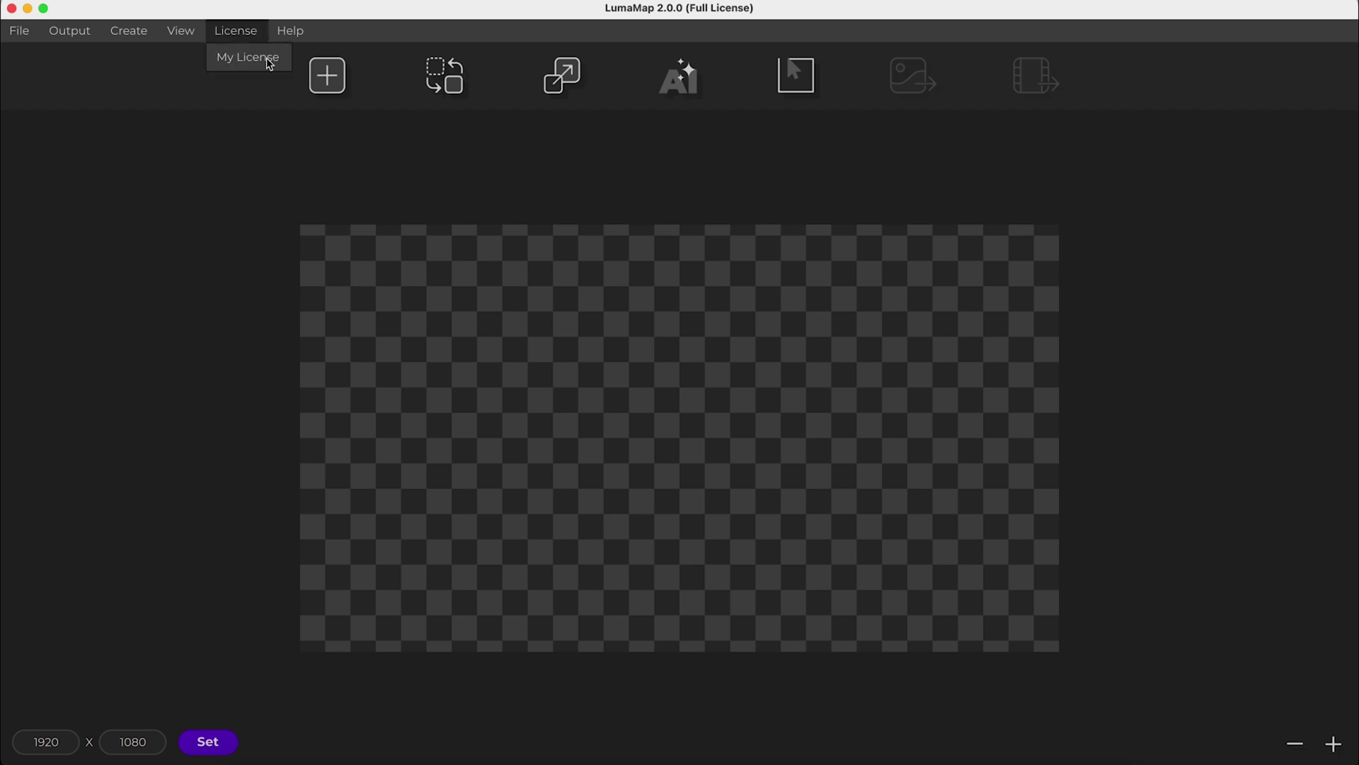
click(267, 61)
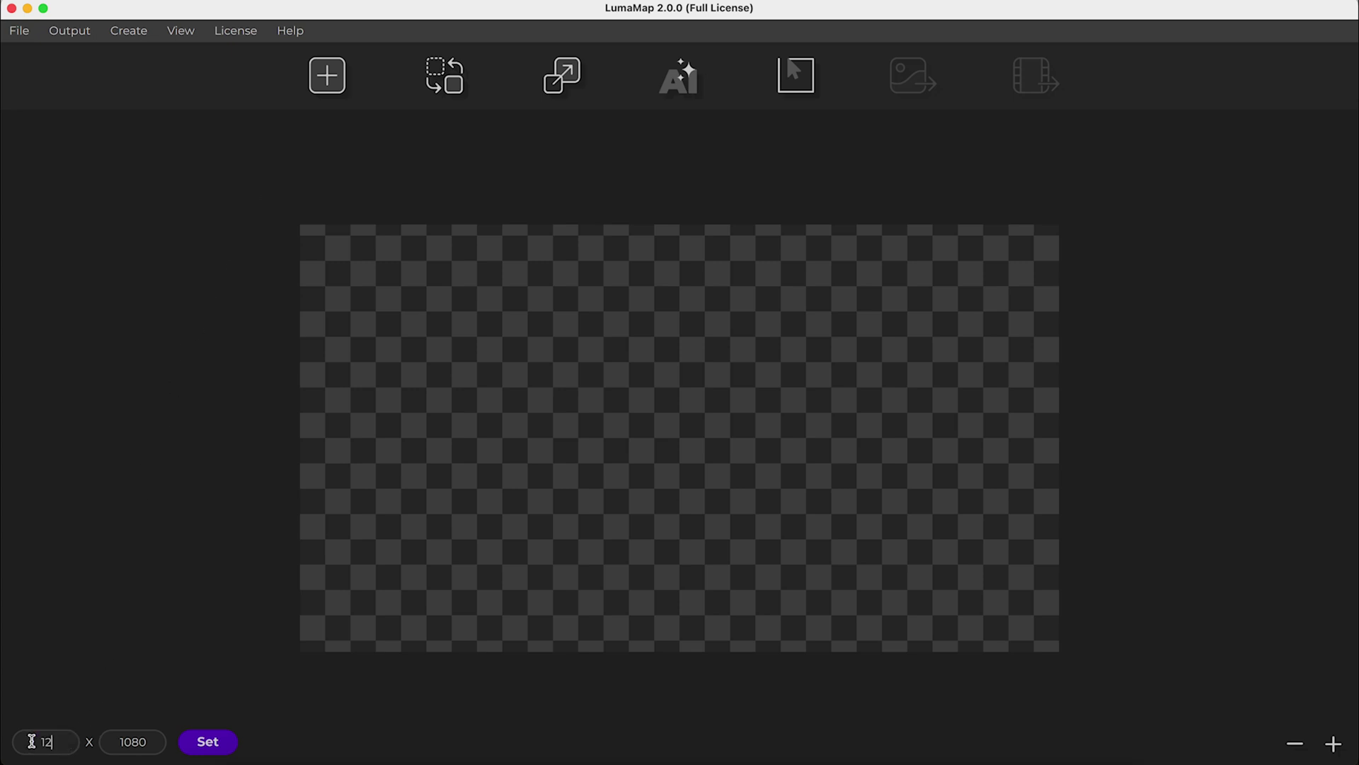
Select the canvas height value for replacement, then zoom the canvas view in and back out
drag(147, 741, 109, 740)
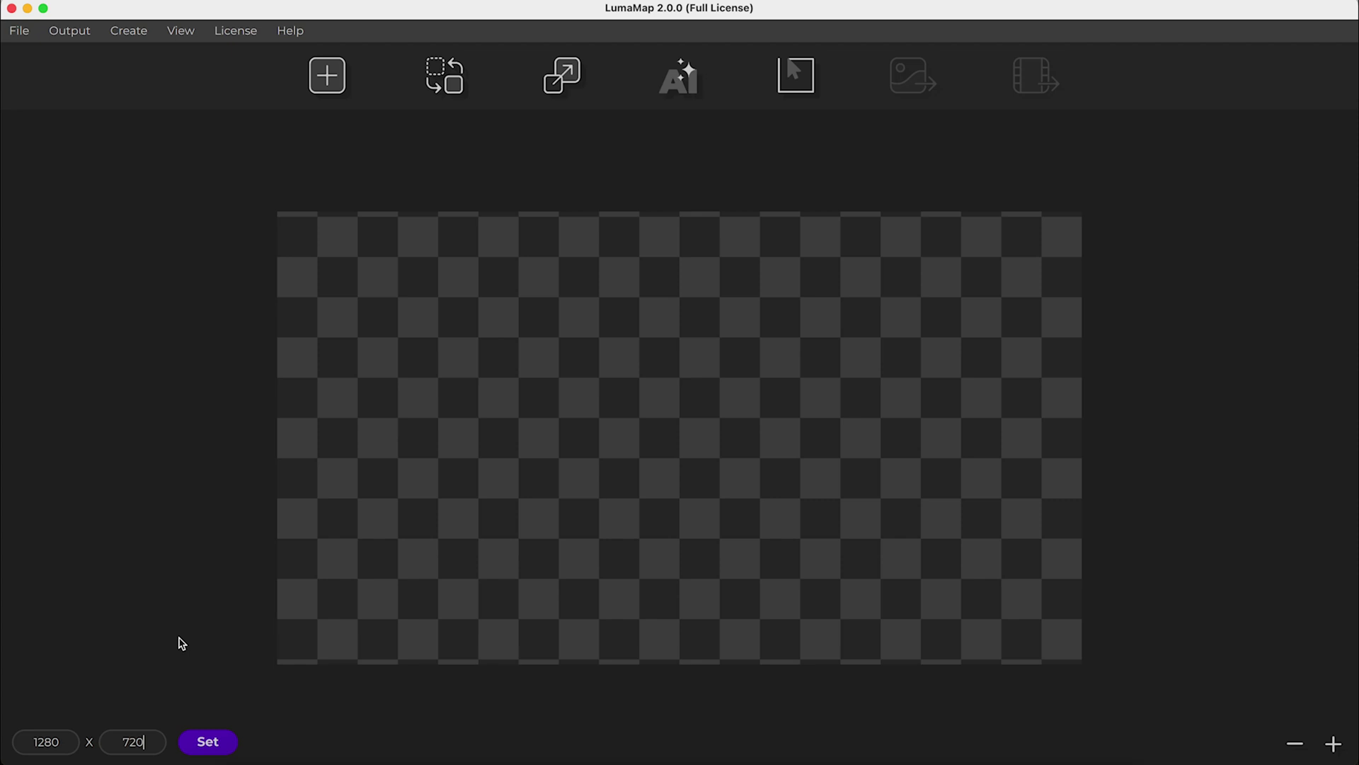
click(187, 37)
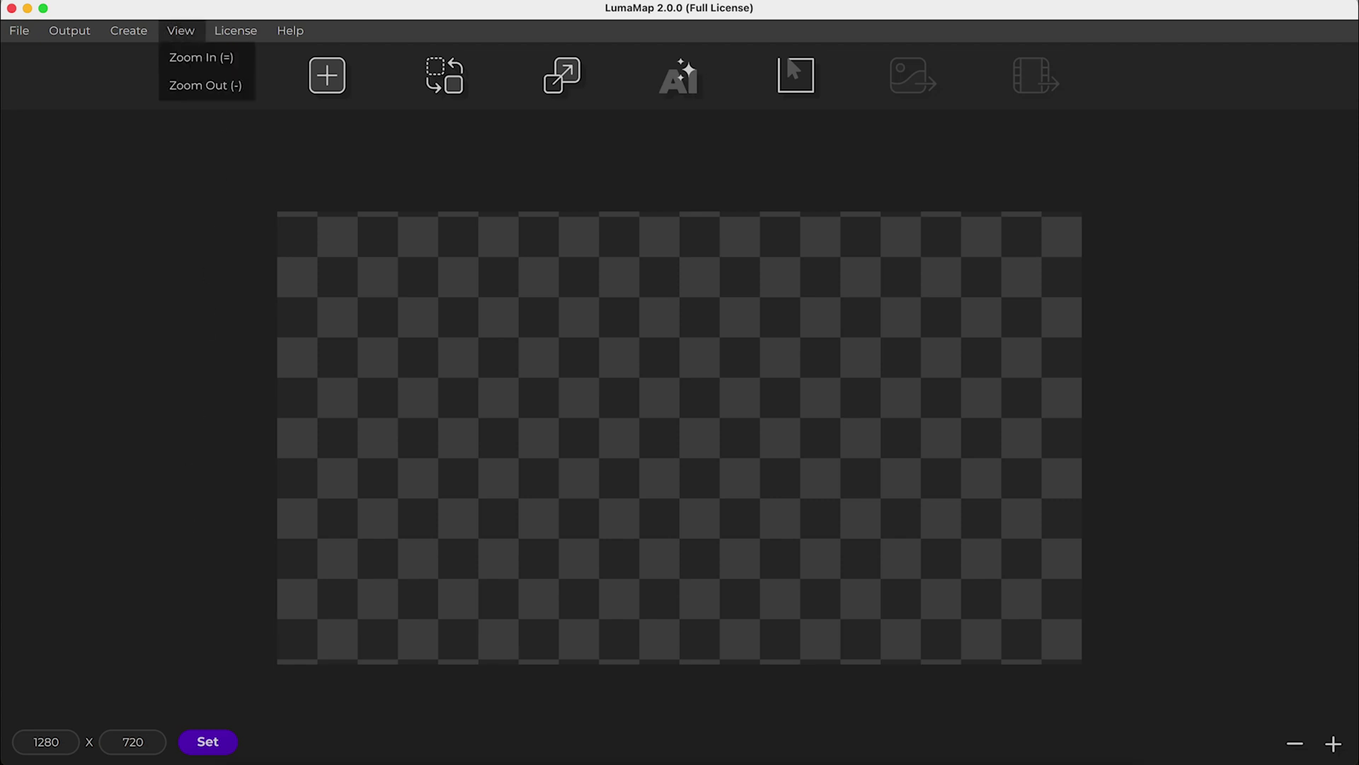
click(192, 57)
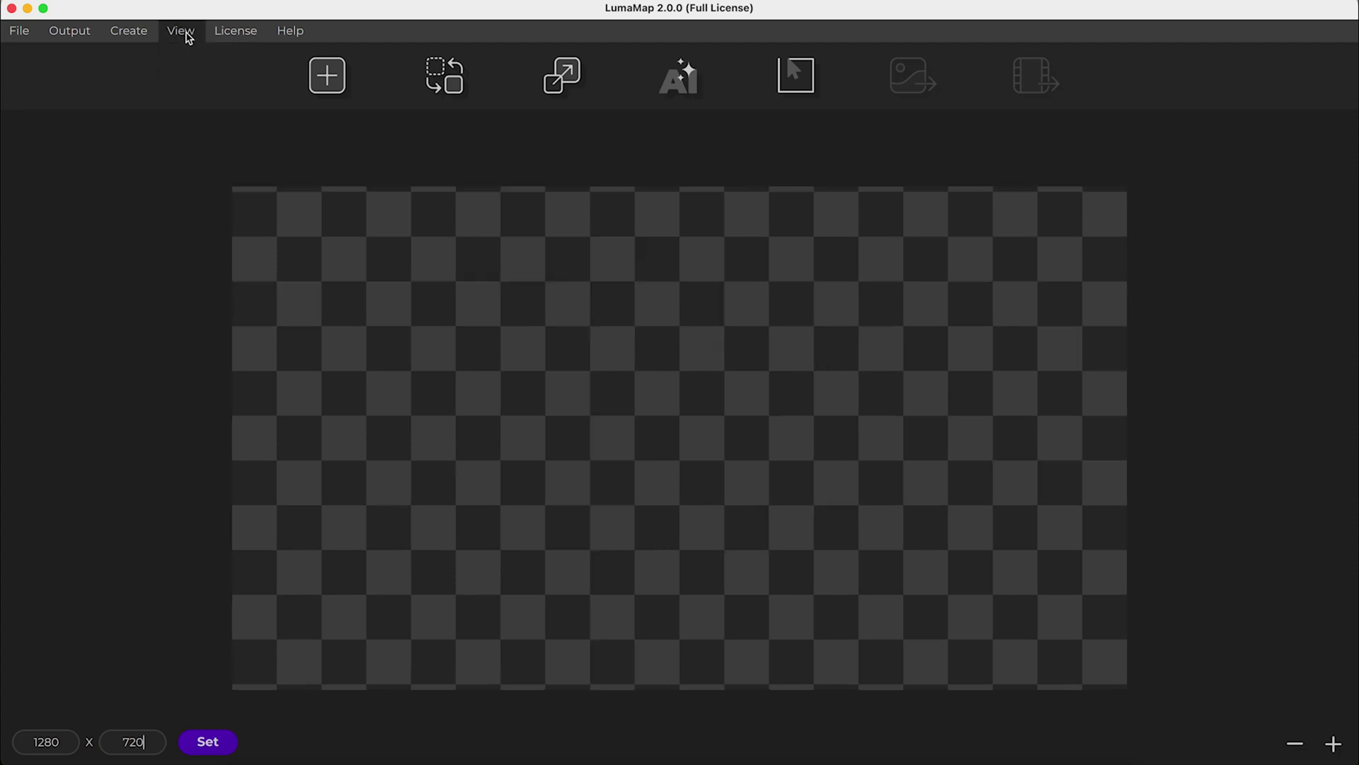
click(184, 32)
click(191, 85)
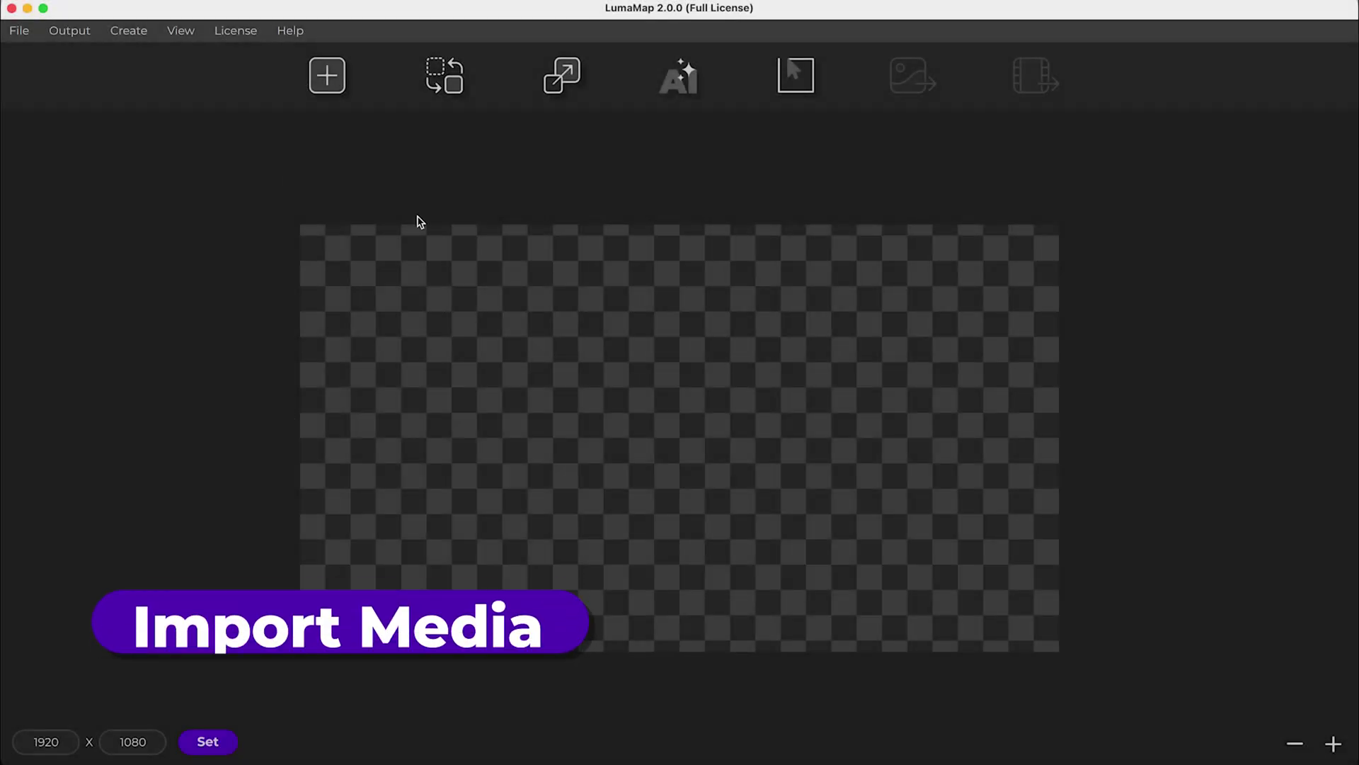
Import House_1.jpg onto the canvas
click(20, 32)
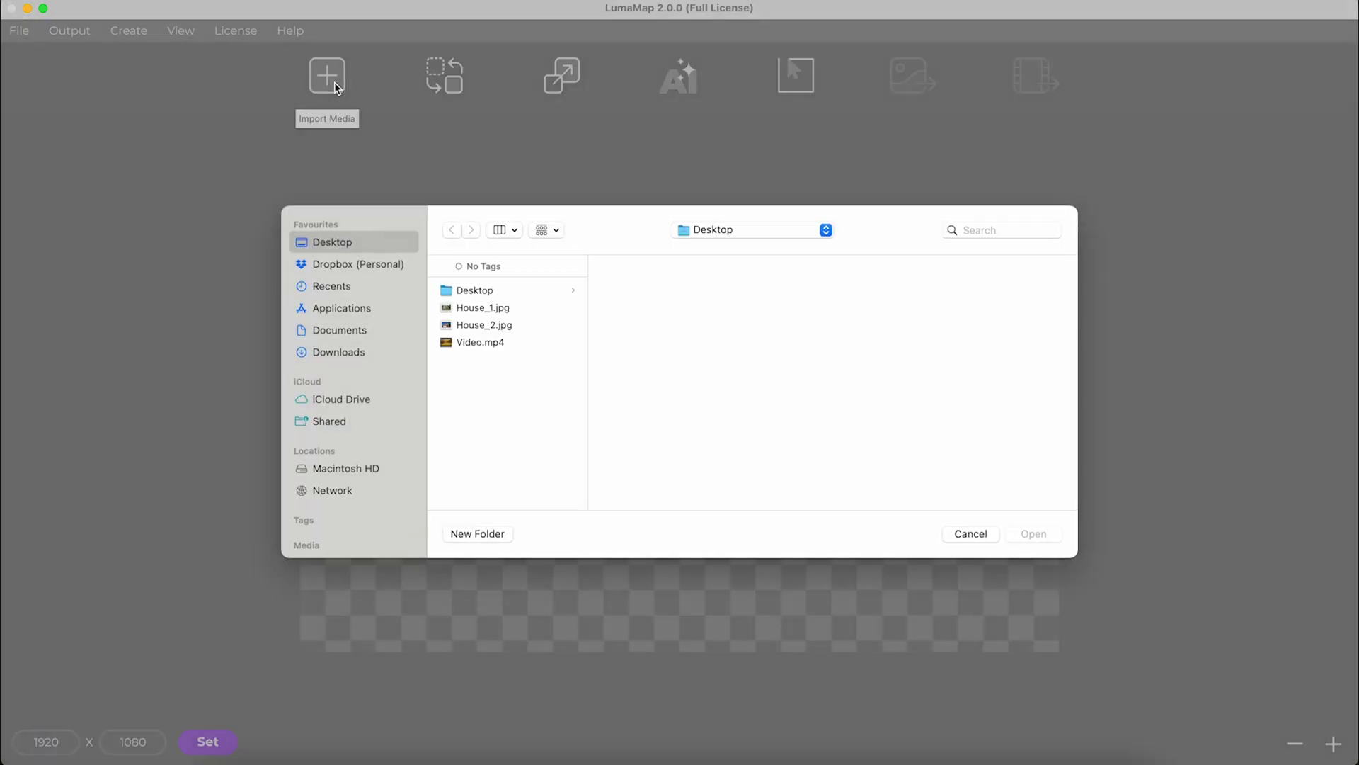
click(487, 309)
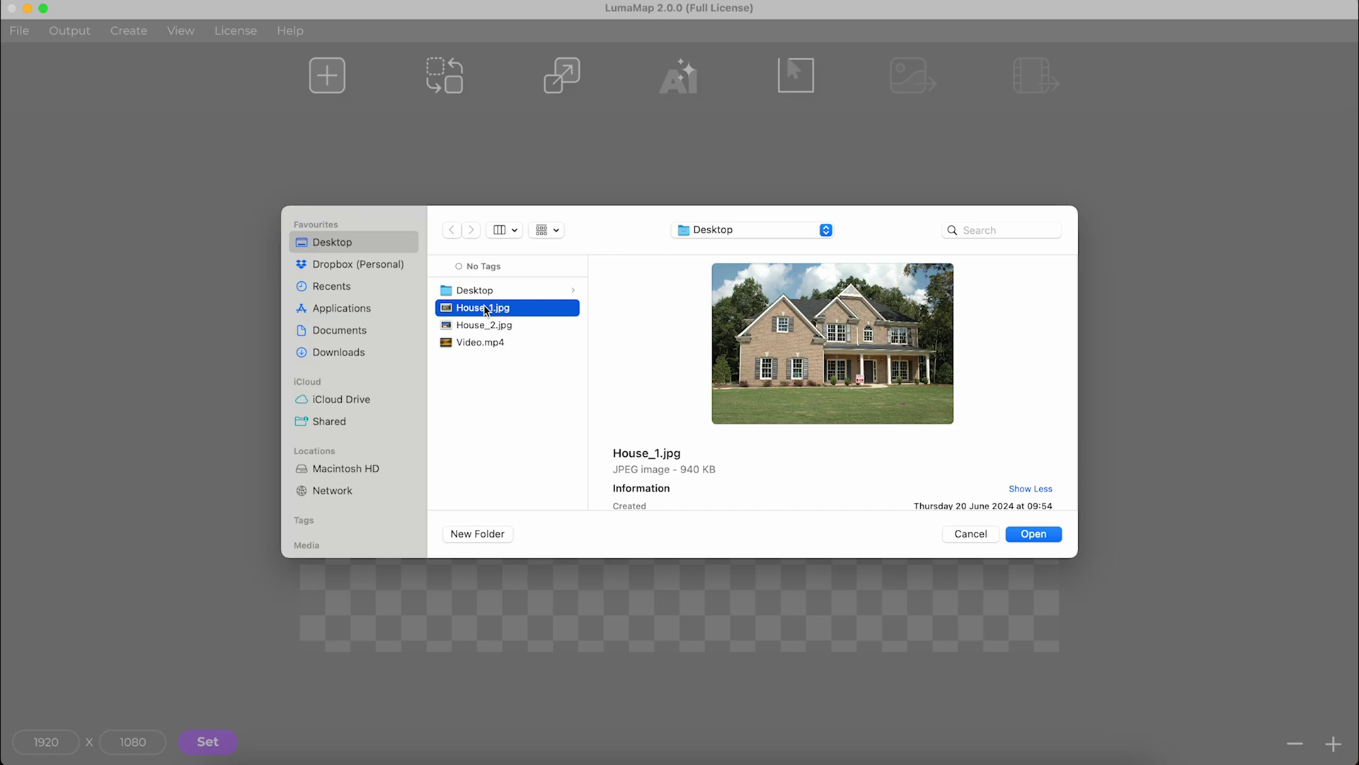
double_click(486, 308)
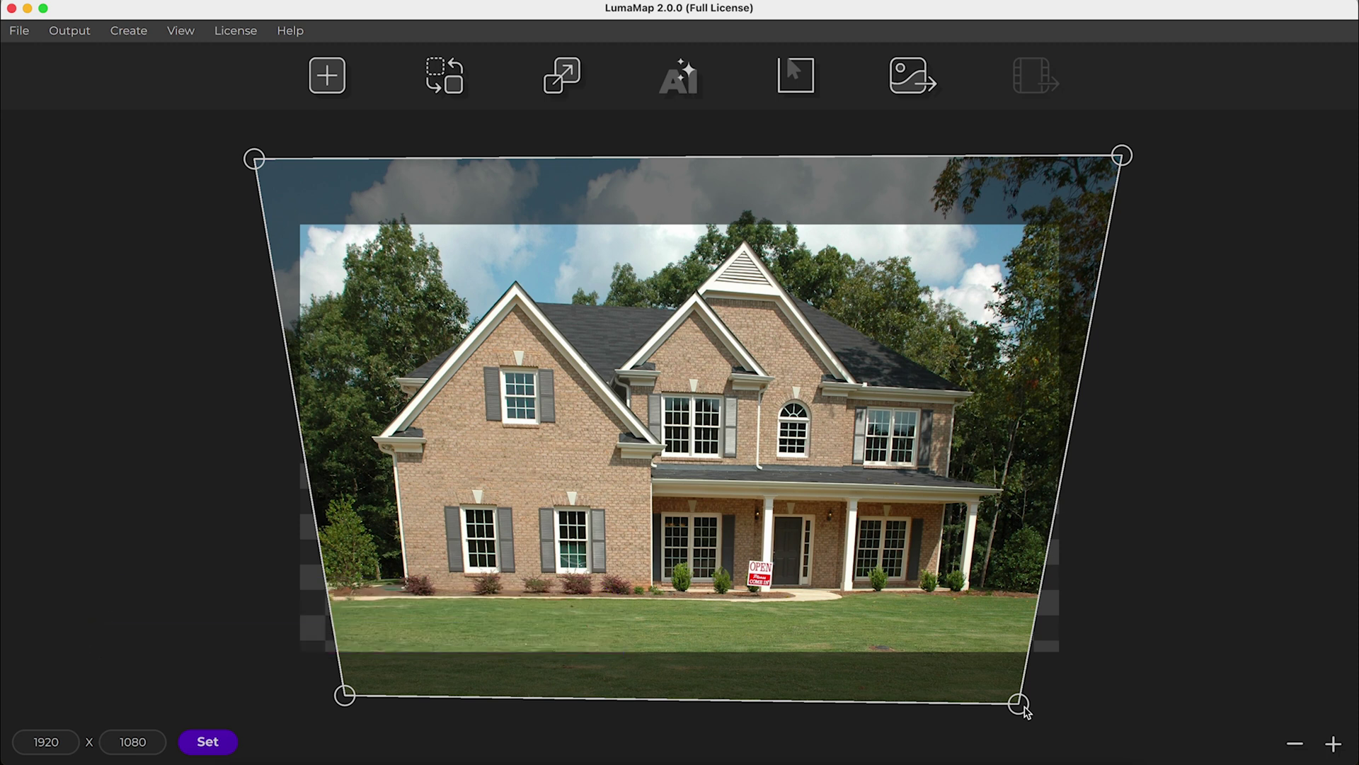
Replace the canvas media with House_2.jpg
click(26, 33)
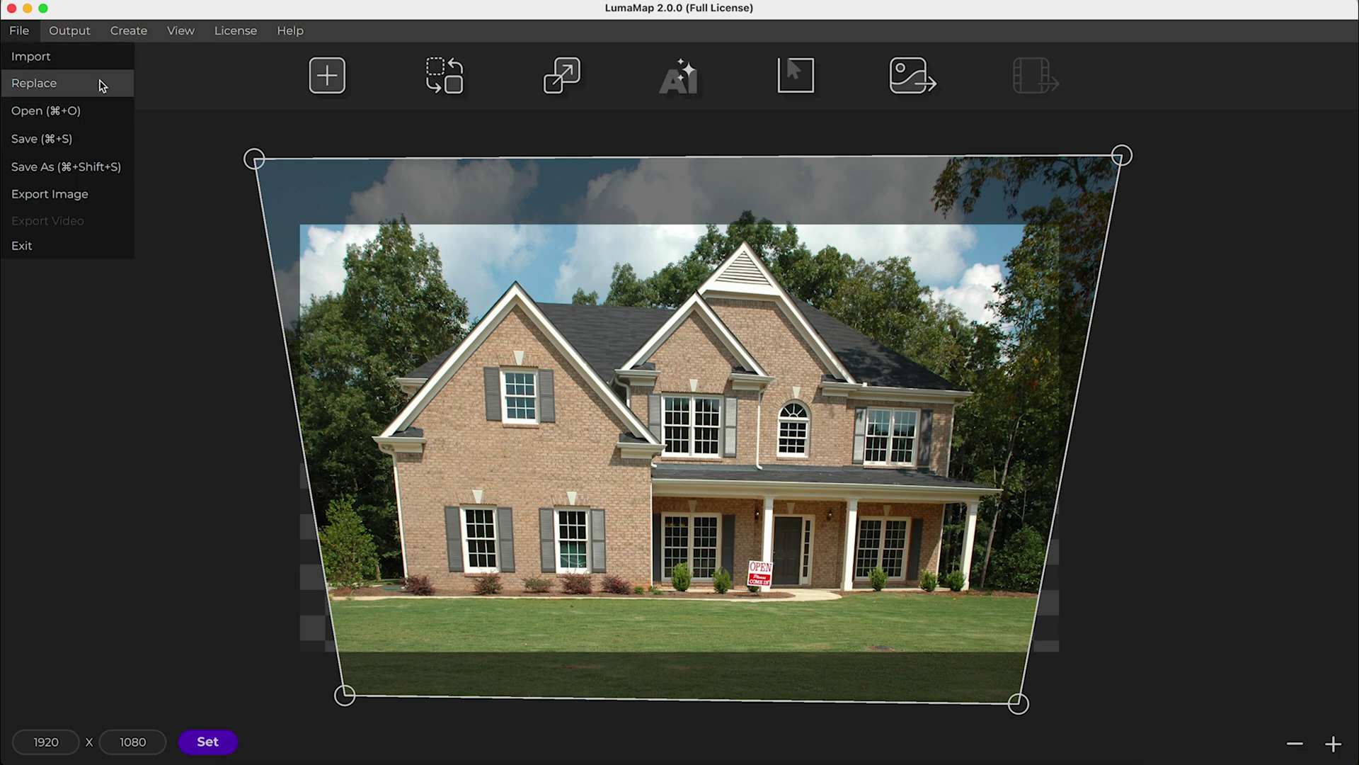
click(397, 136)
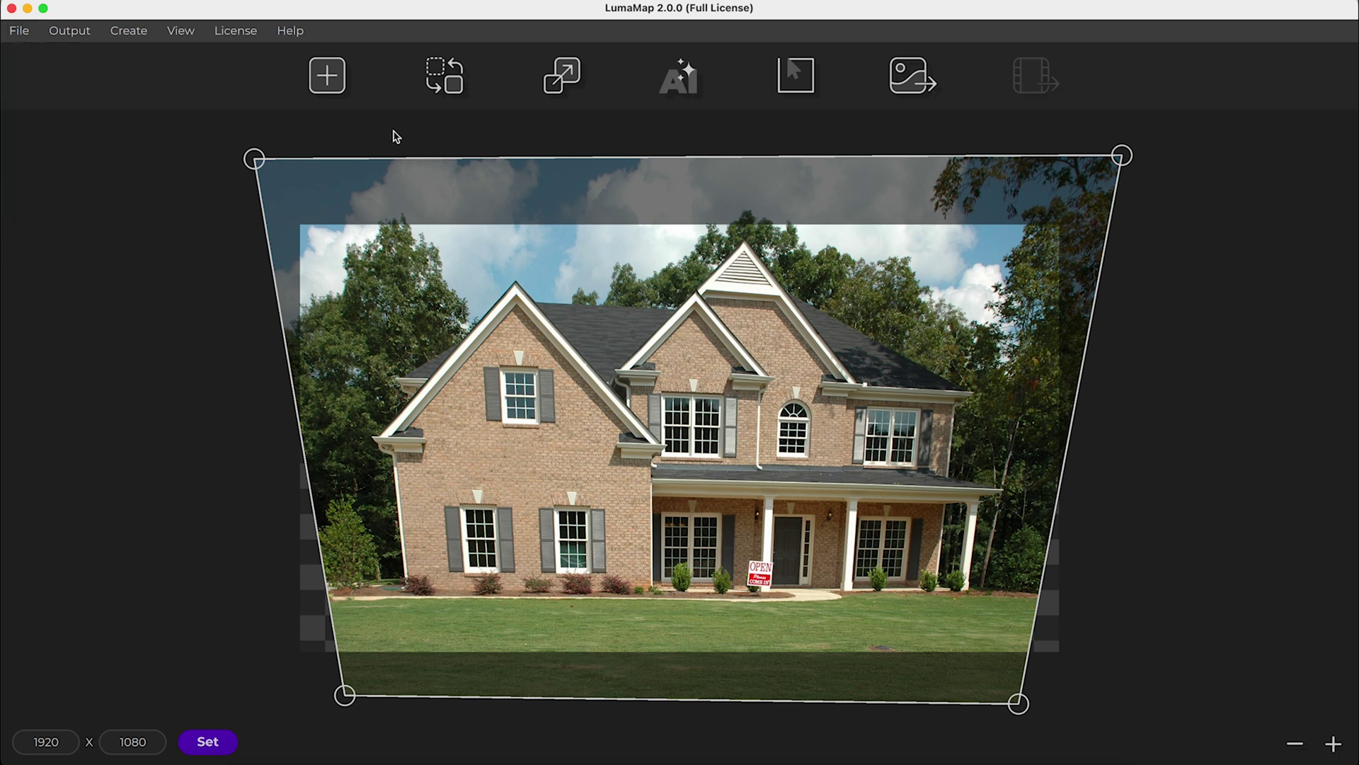
click(459, 86)
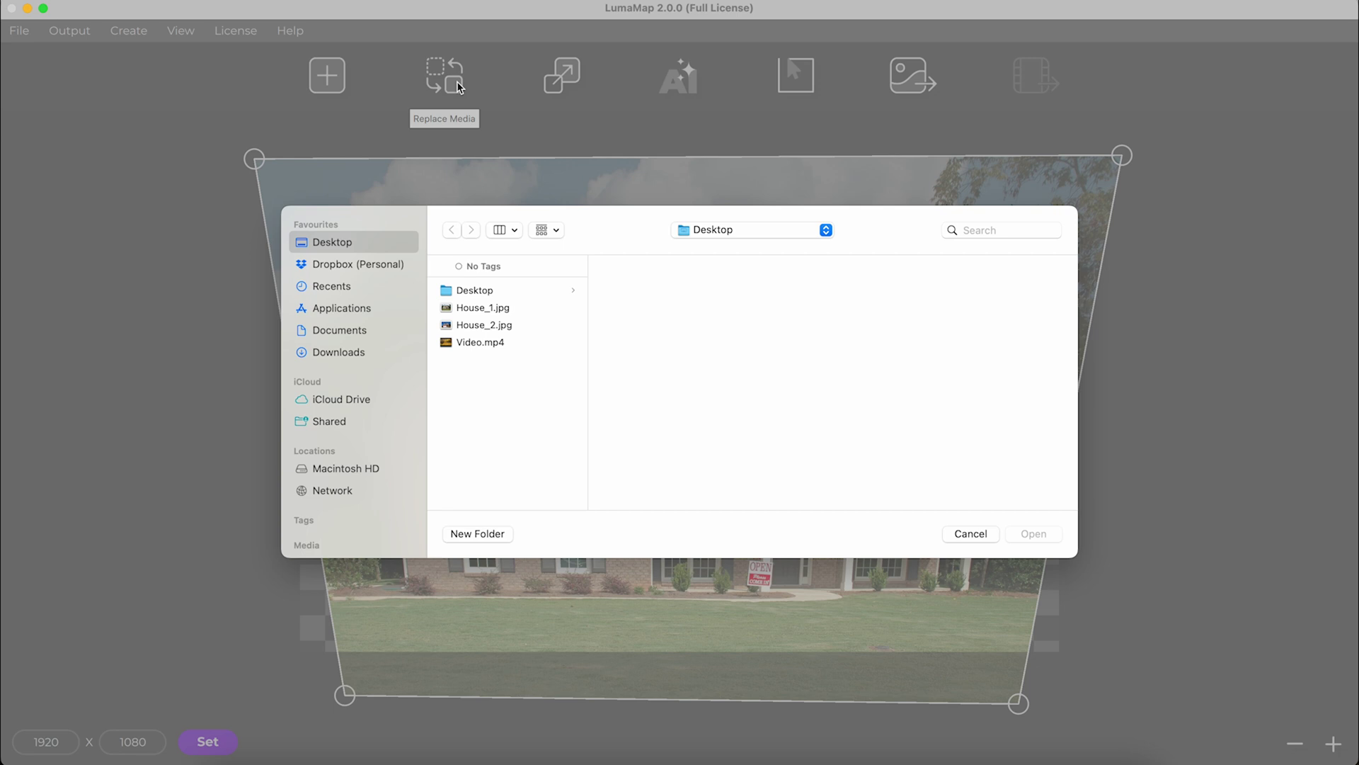
click(472, 326)
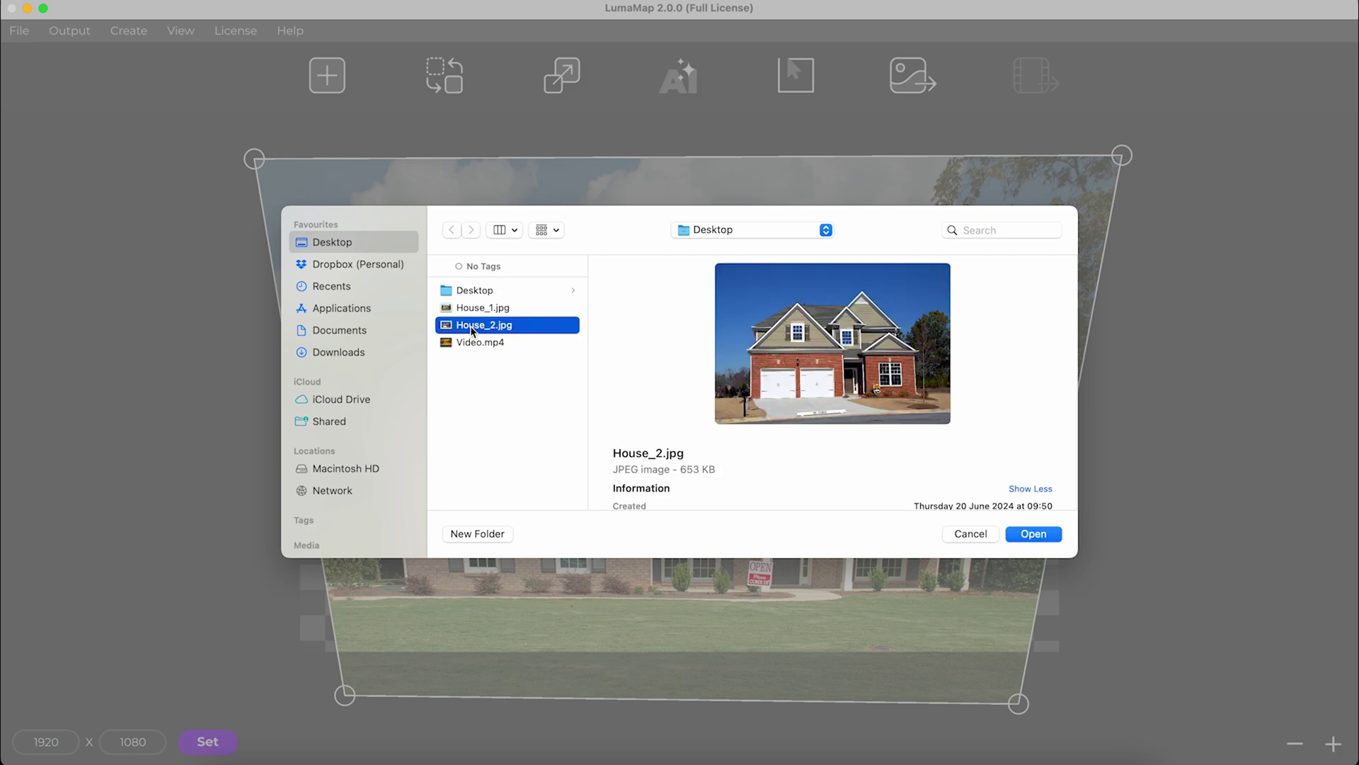
double_click(471, 325)
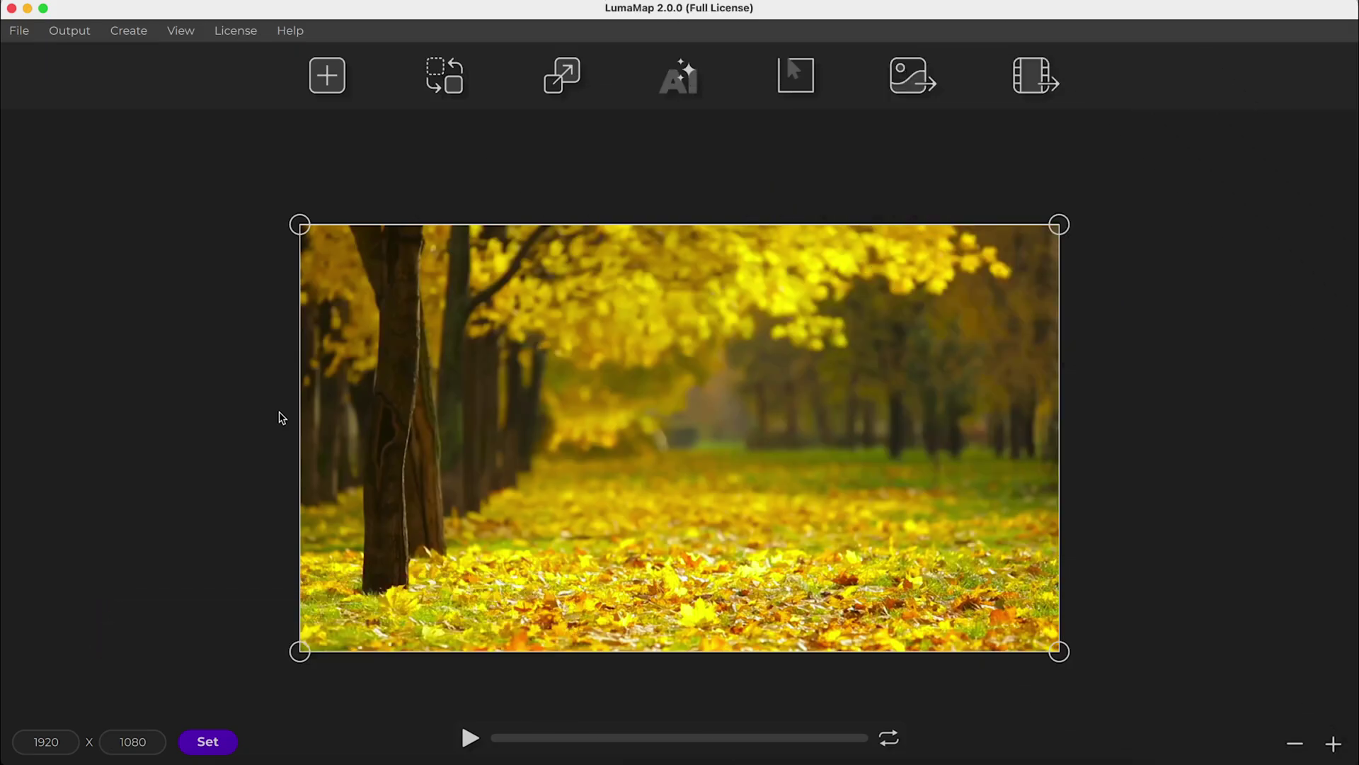
Play and pause the forest video, toggle looping, and scrub forward then back
click(470, 738)
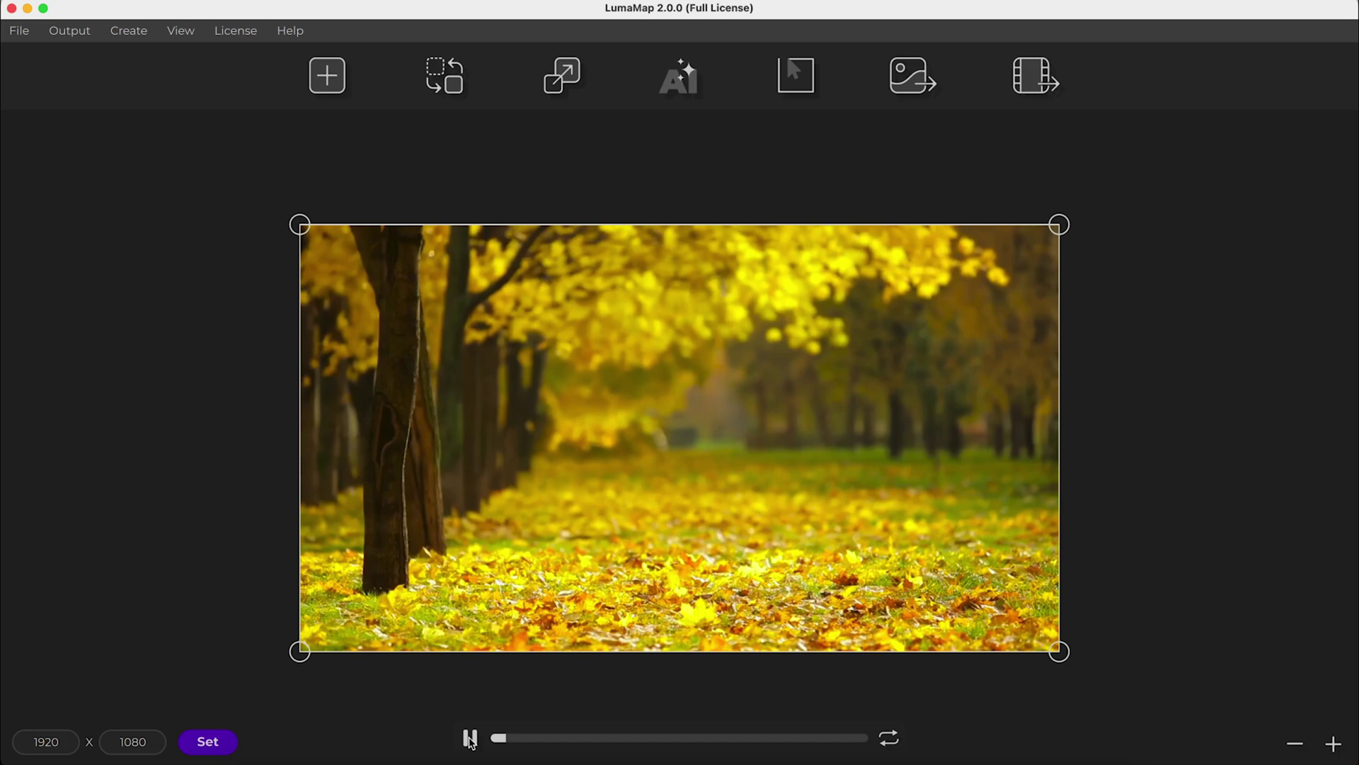
click(470, 739)
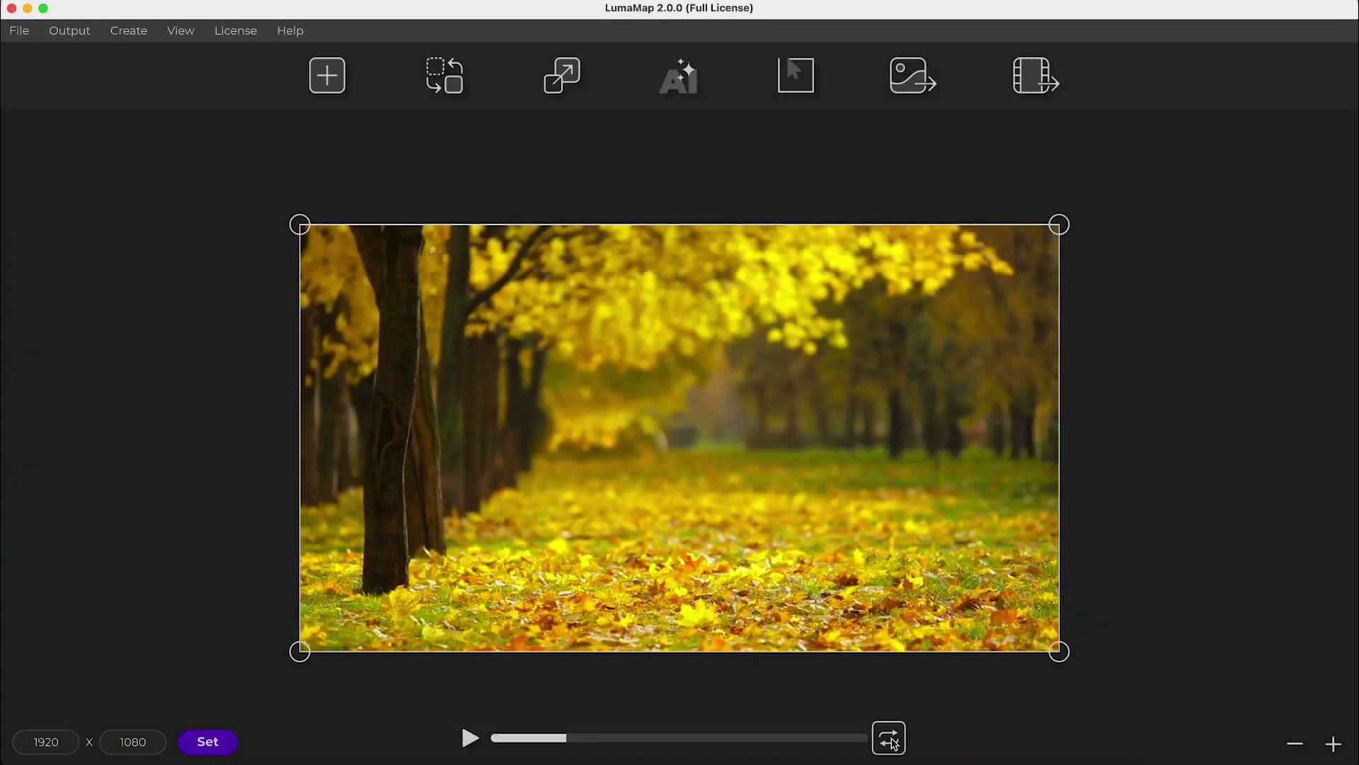
click(890, 740)
click(775, 738)
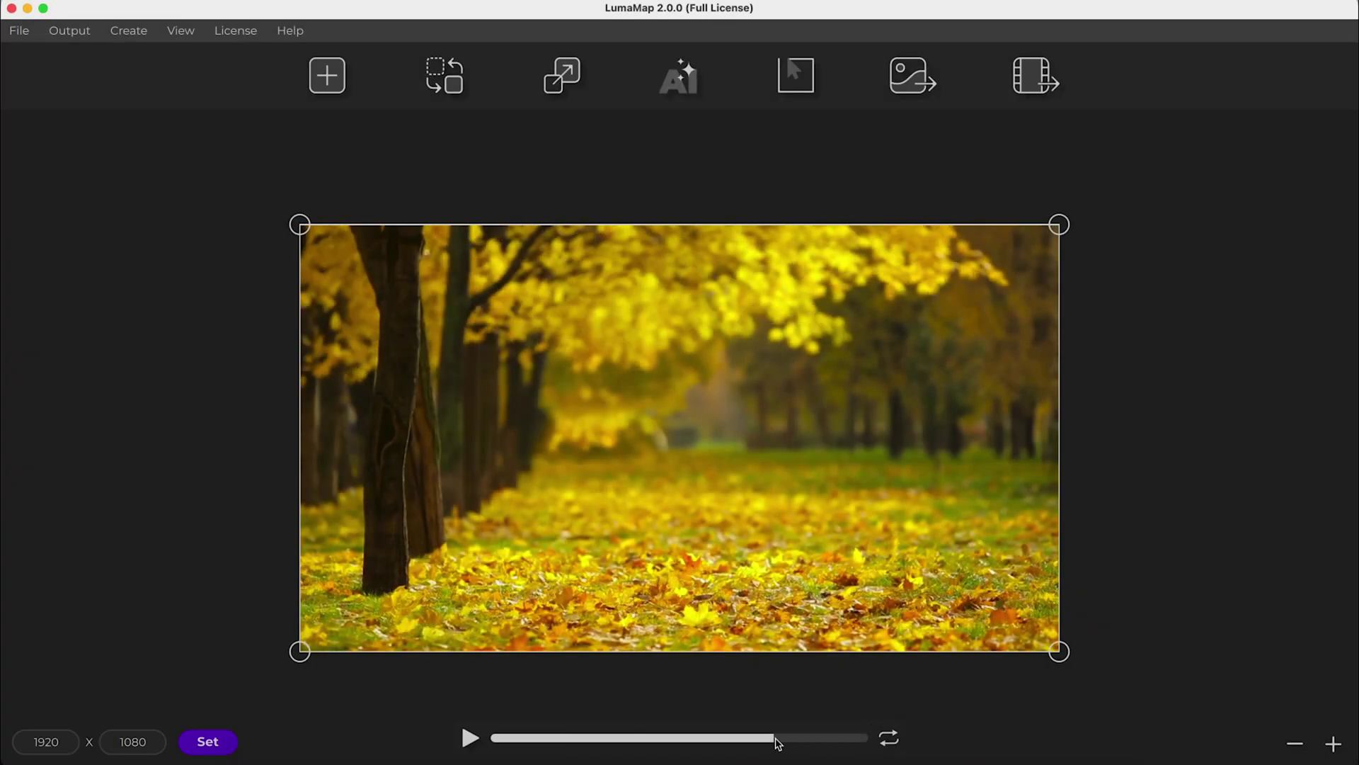
click(643, 740)
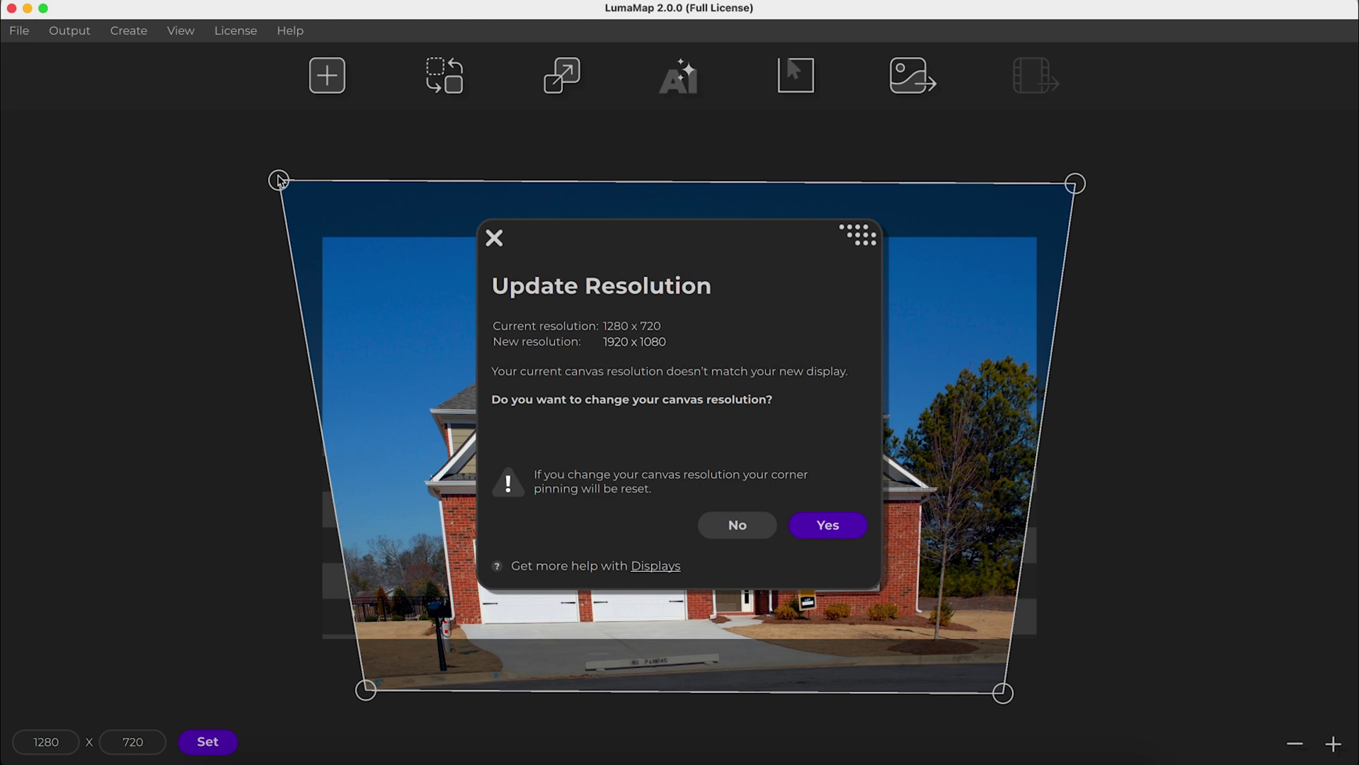
Accept the 1920 × 1080 canvas resolution and review the Output display options
click(851, 526)
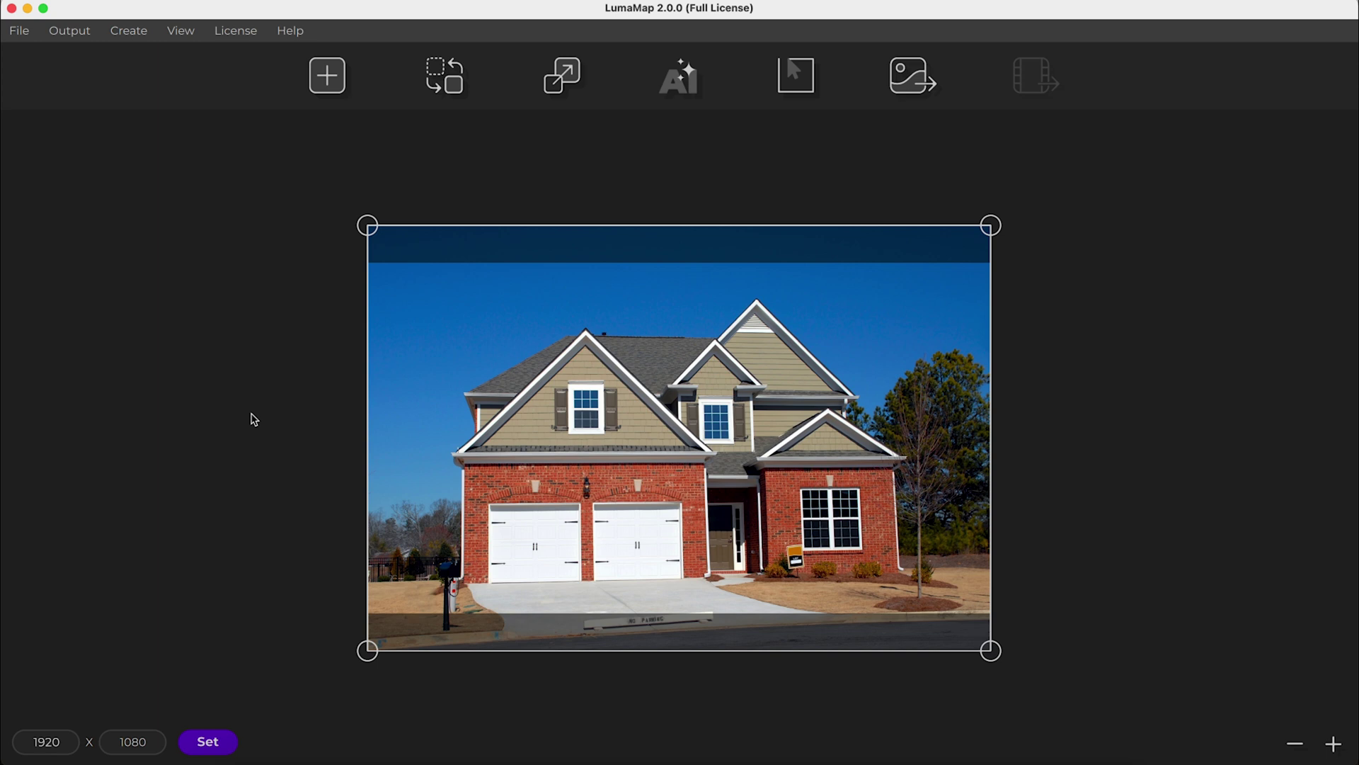
click(72, 30)
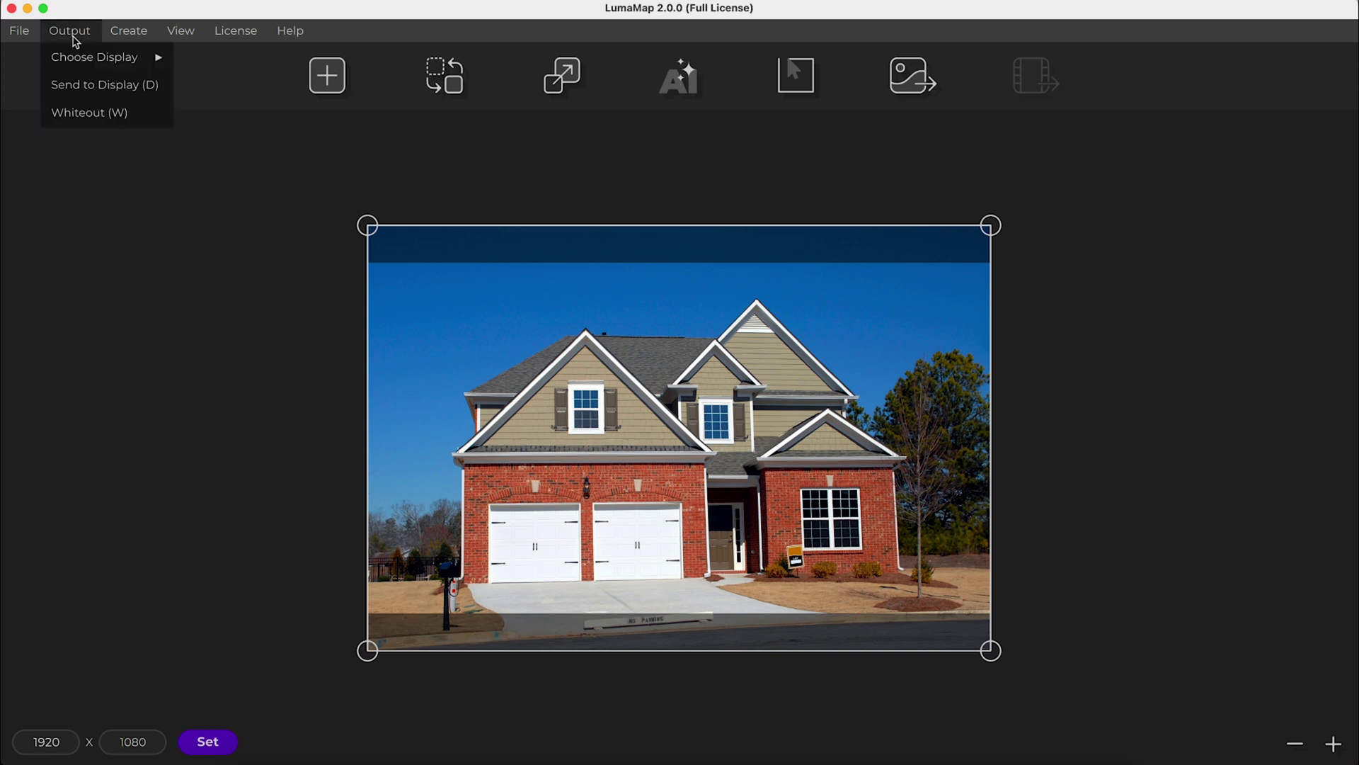
mouse_move(78, 61)
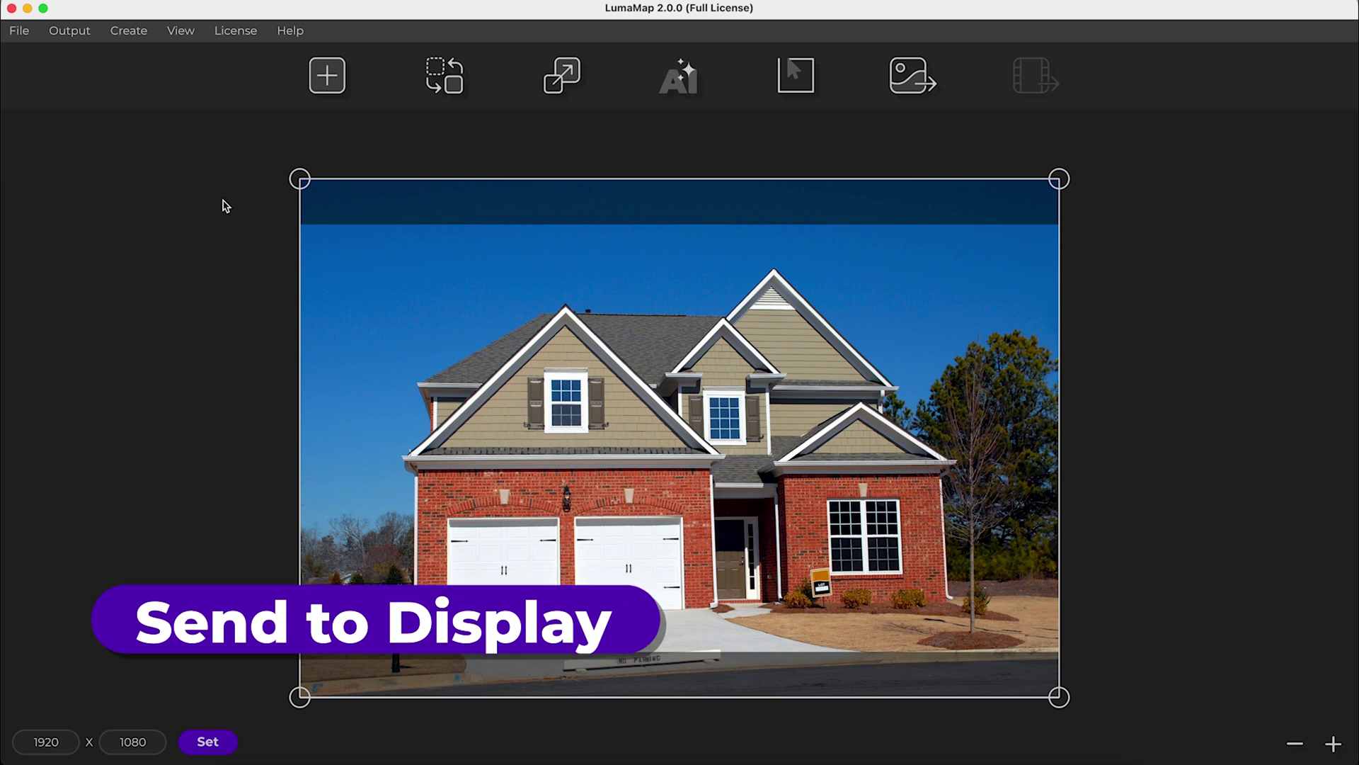
click(72, 31)
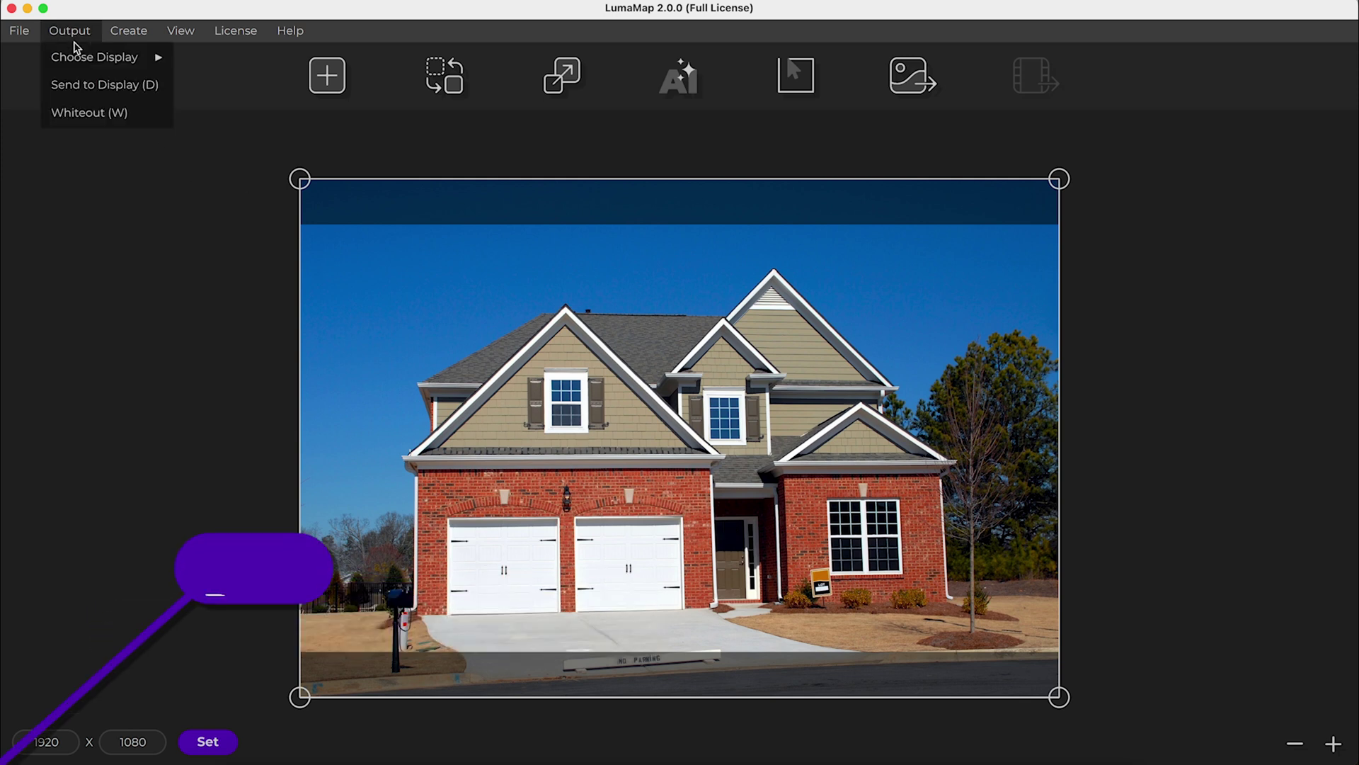
click(259, 151)
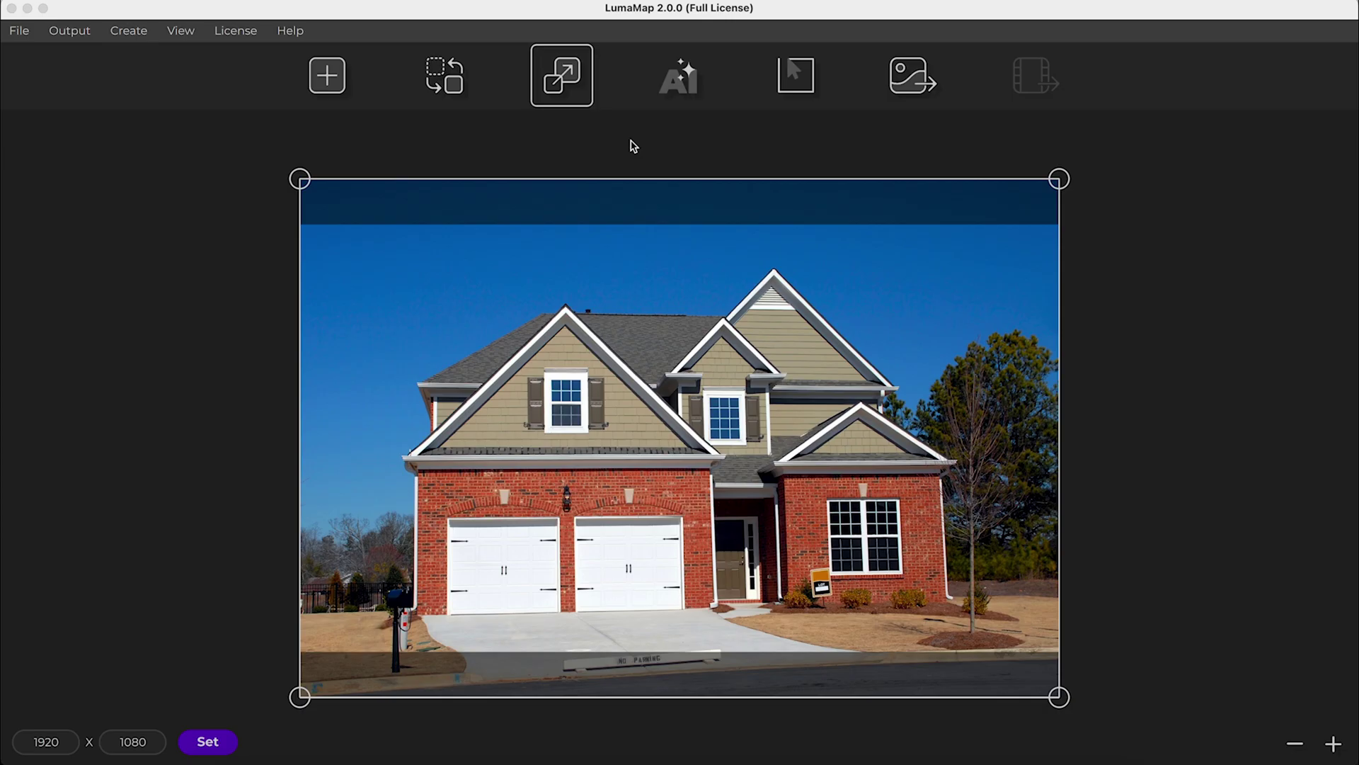
Pin the photo's bottom corners inward and pull its top-right corner up and outward
click(82, 39)
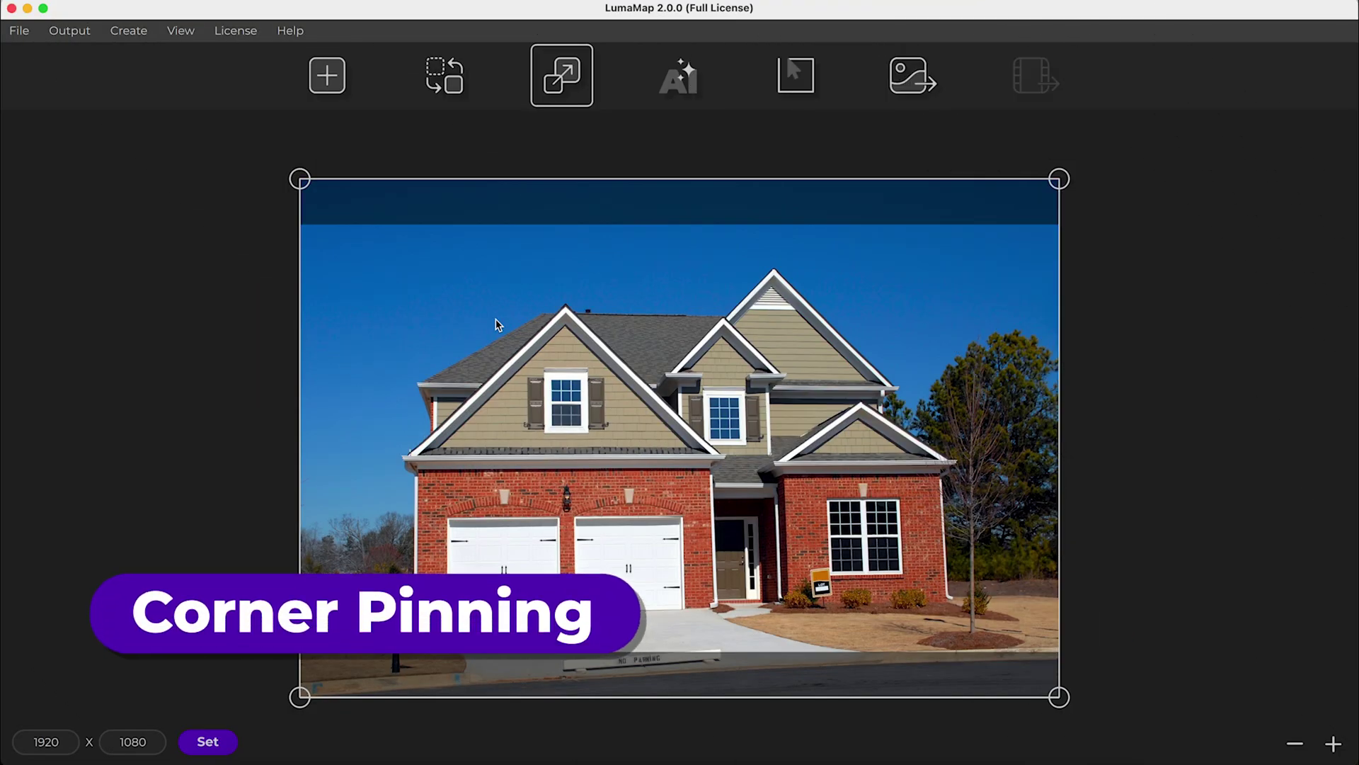
drag(303, 697, 362, 699)
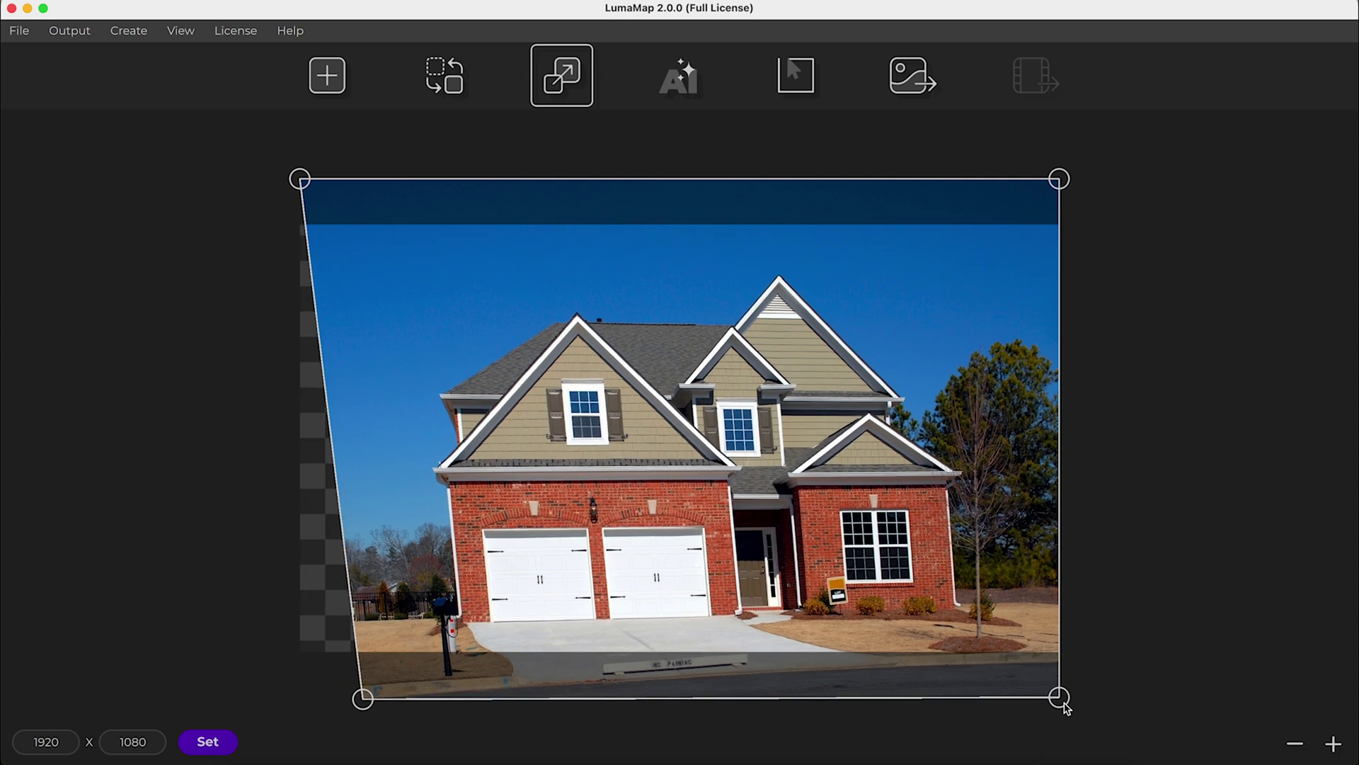
drag(1059, 698, 1003, 702)
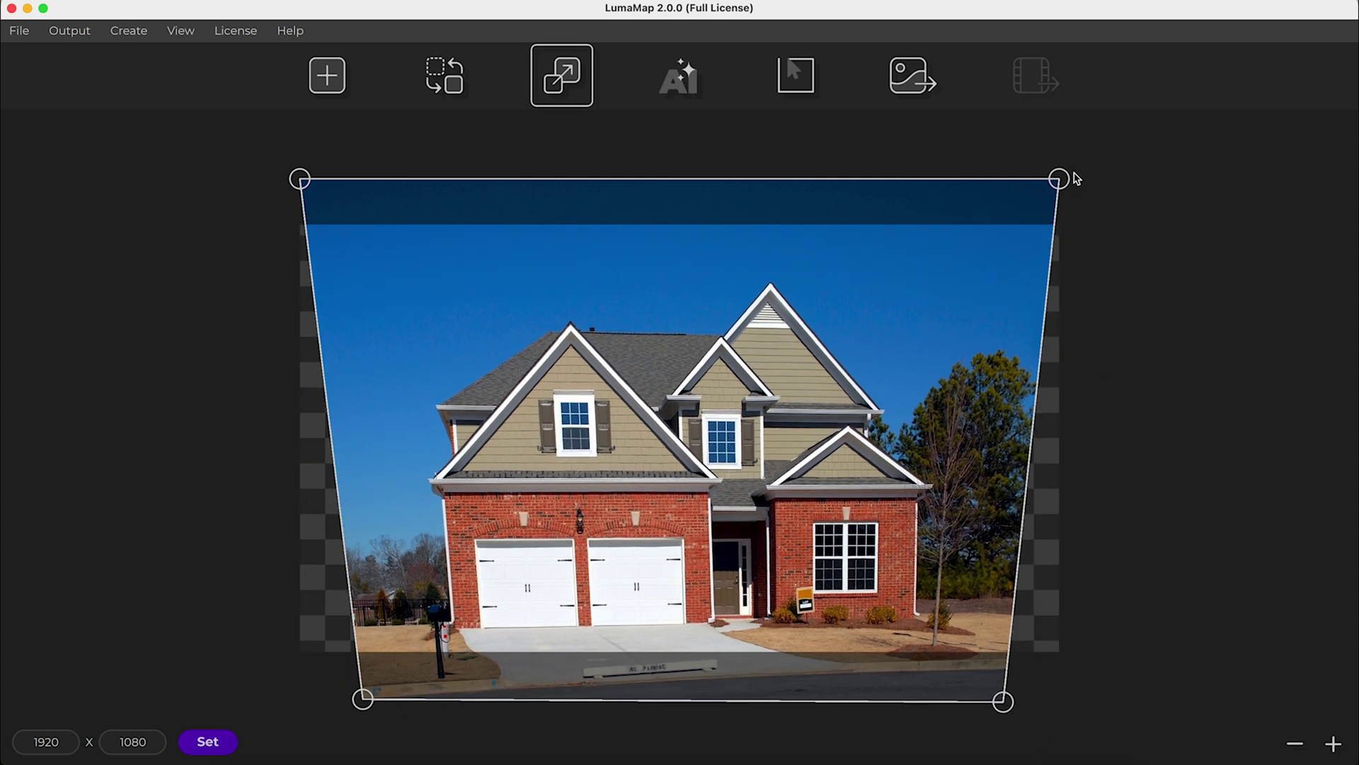
drag(1061, 180, 1105, 149)
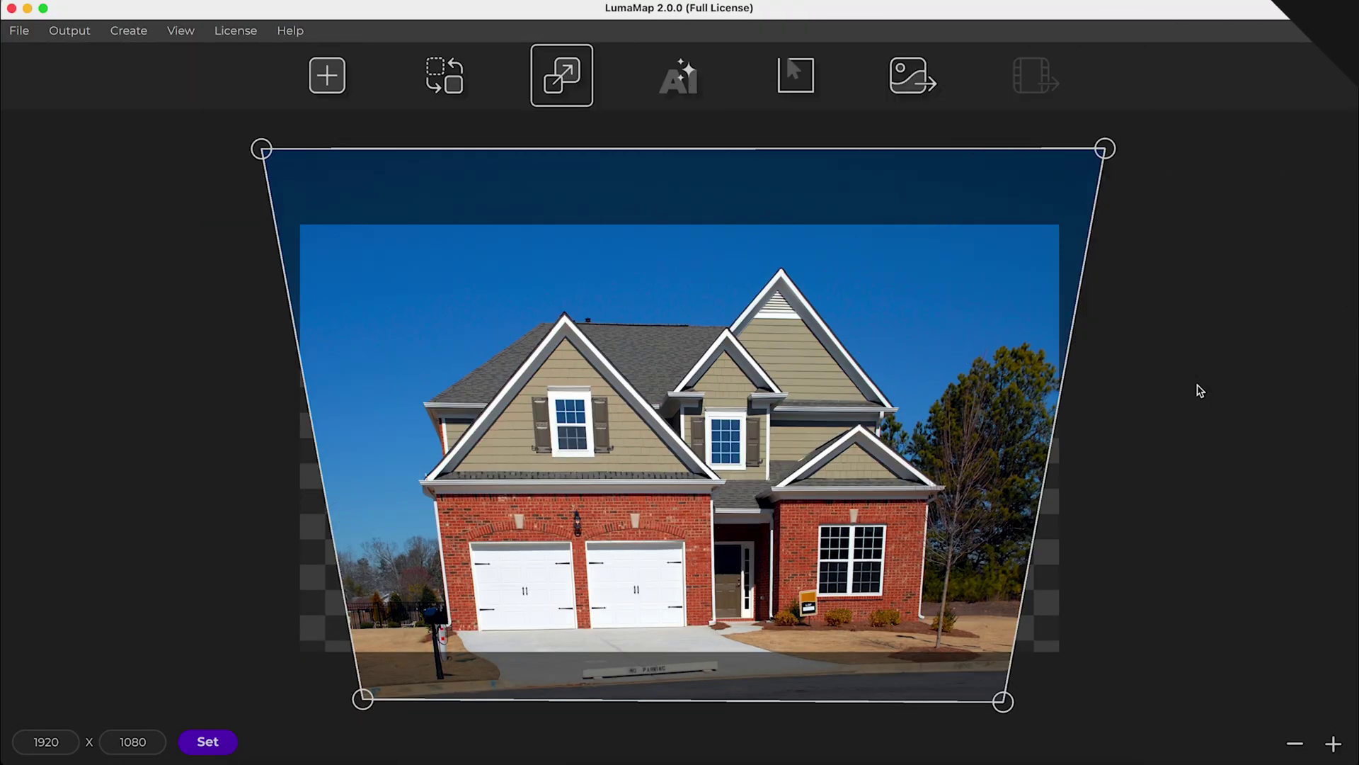
Show the Outline tools and try the straight-line and freehand drawing modes
click(131, 32)
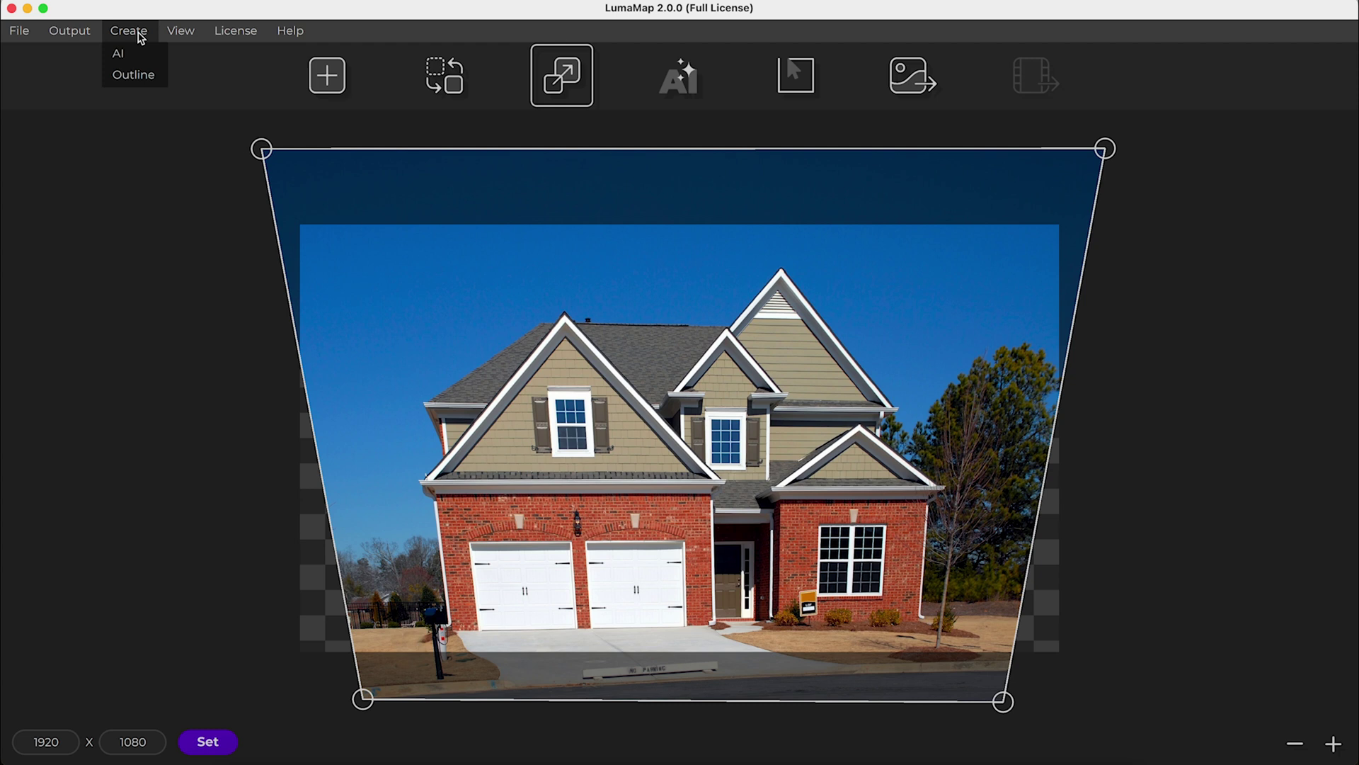
click(317, 136)
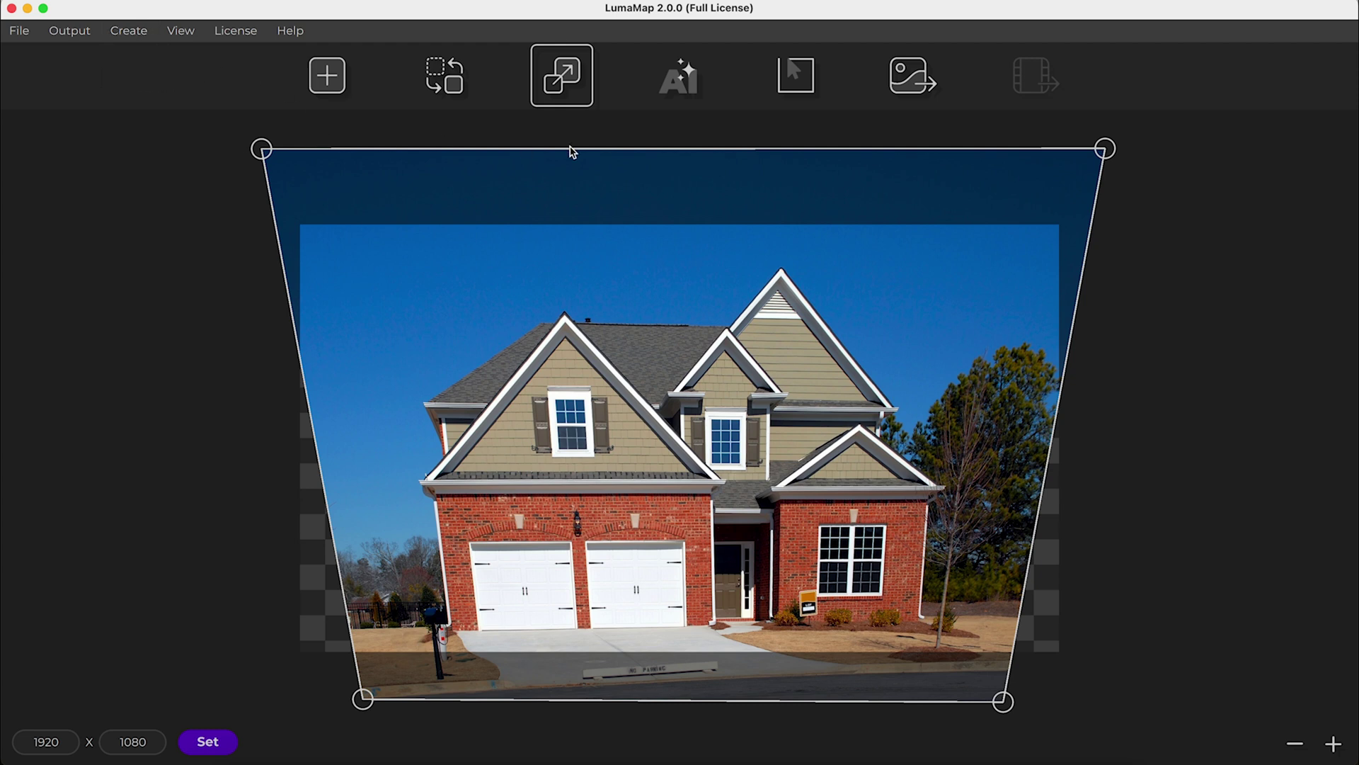
click(809, 88)
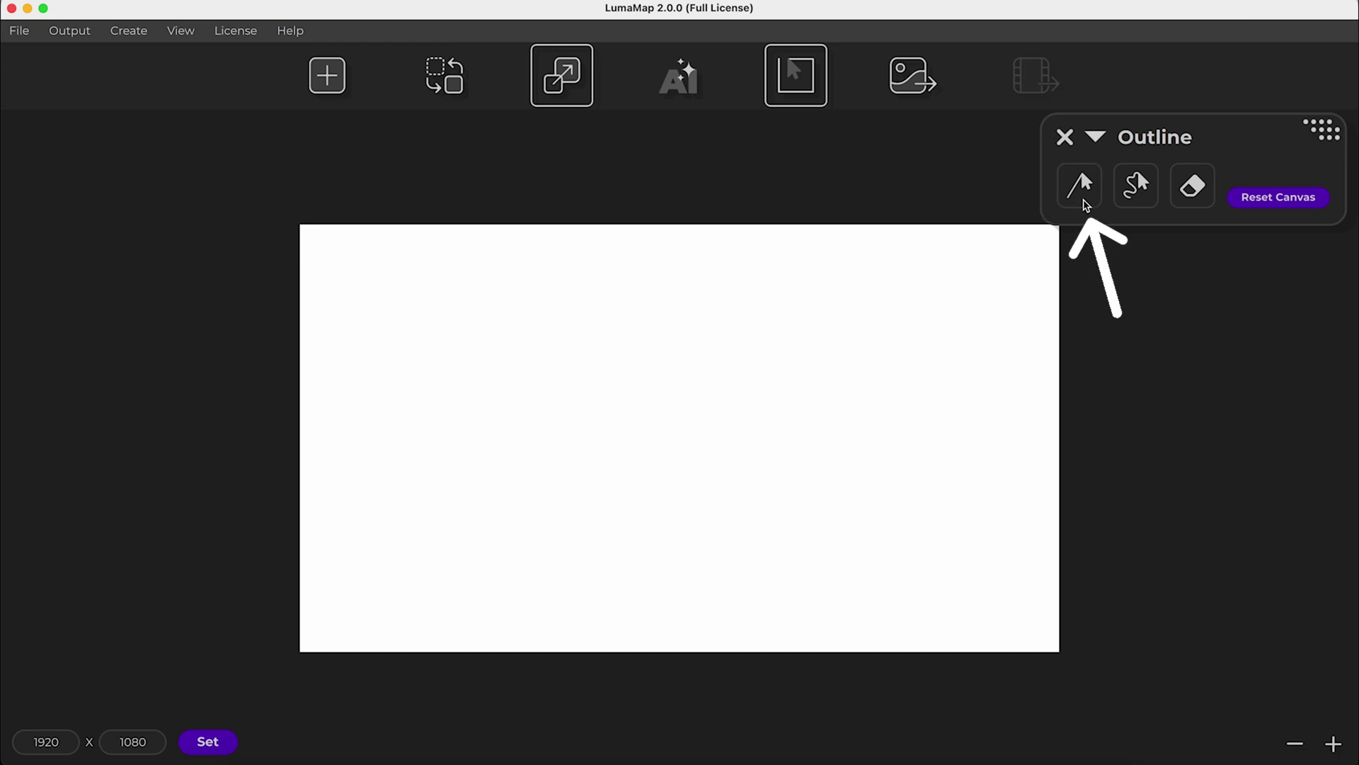
click(1083, 201)
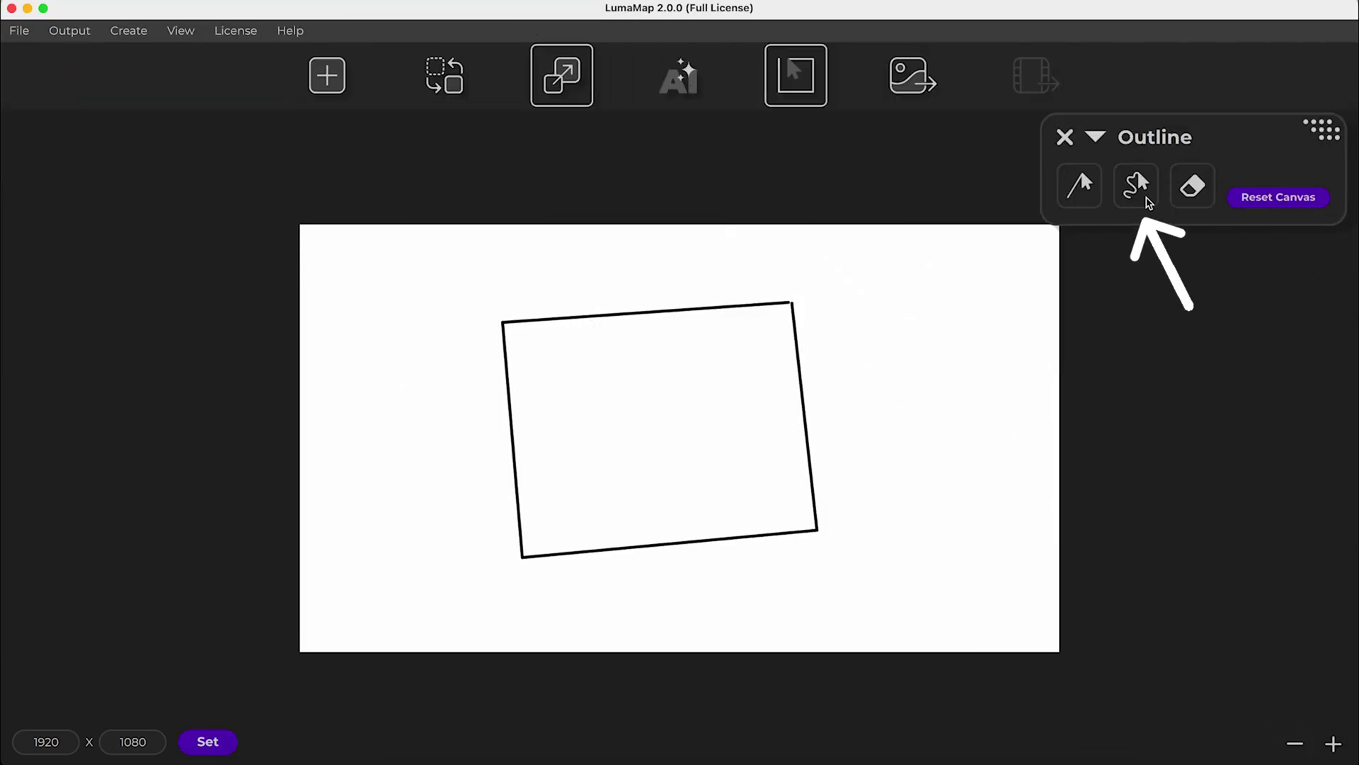
click(1147, 202)
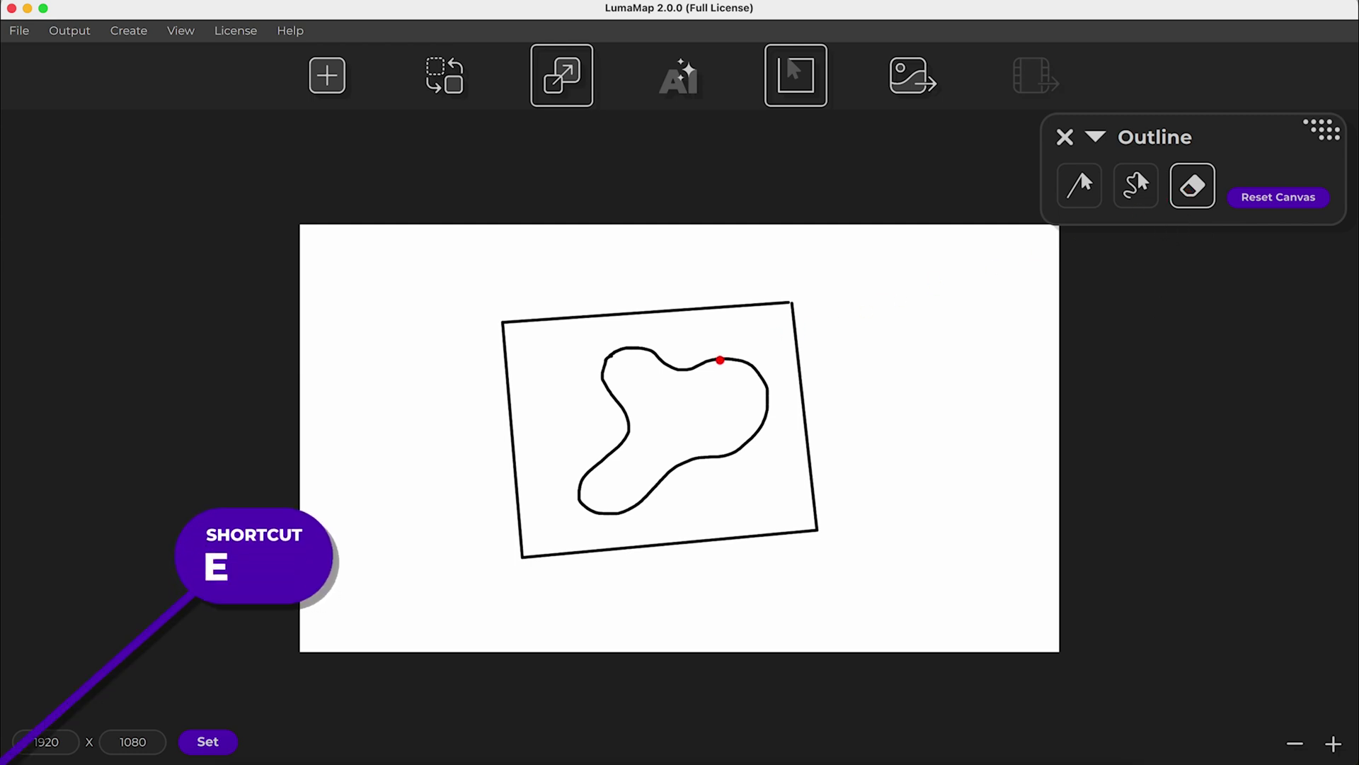
Erase part of the freehand curve, toggle the outline off and on, then reset the canvas
mouse_move(688, 369)
mouse_down()
mouse_move(649, 354)
mouse_move(660, 361)
mouse_up()
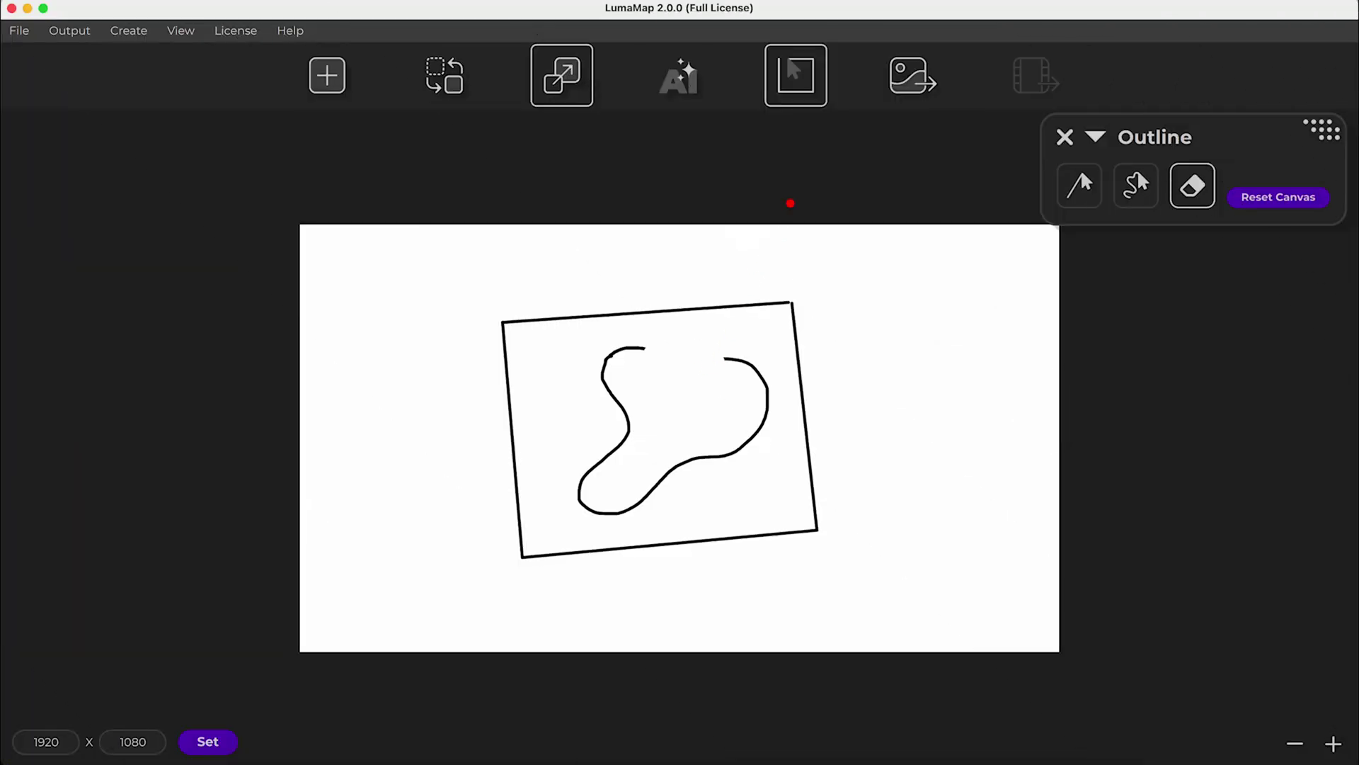
click(809, 84)
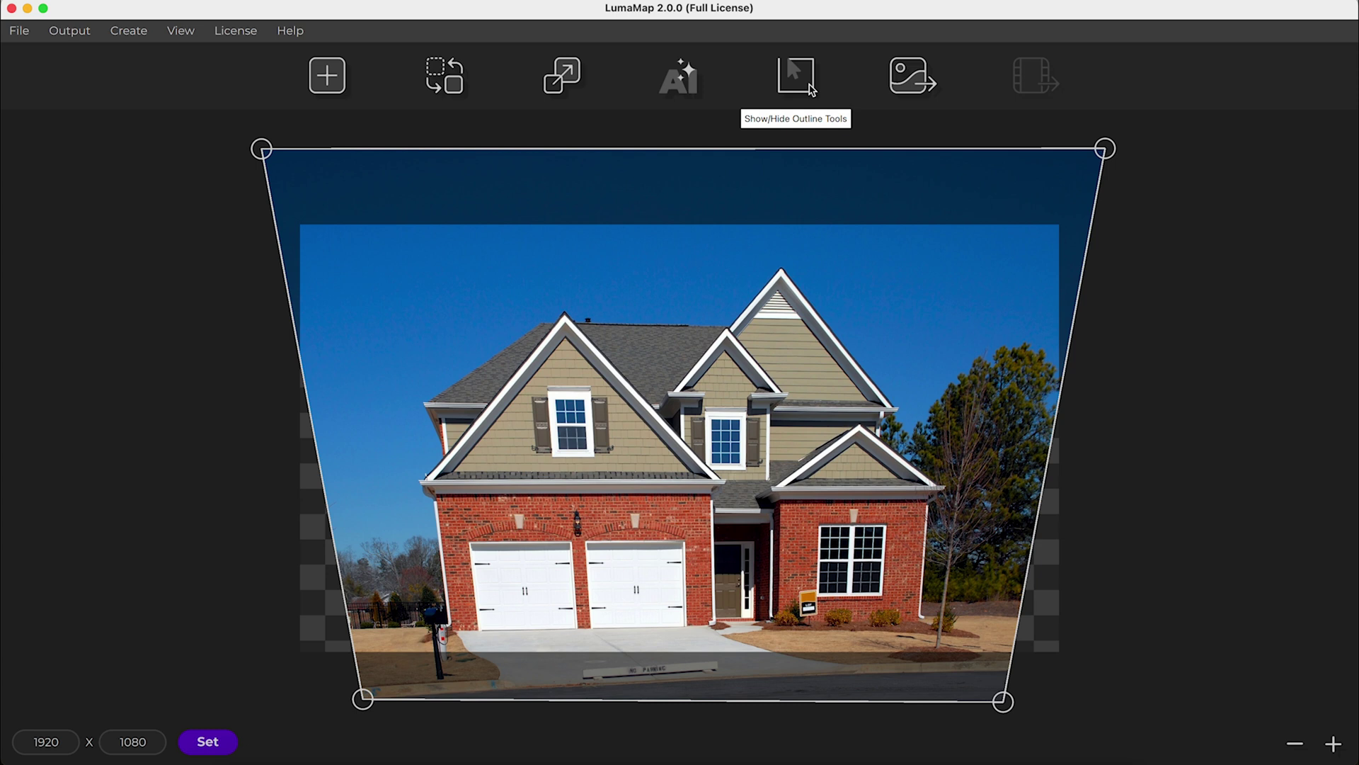
click(811, 88)
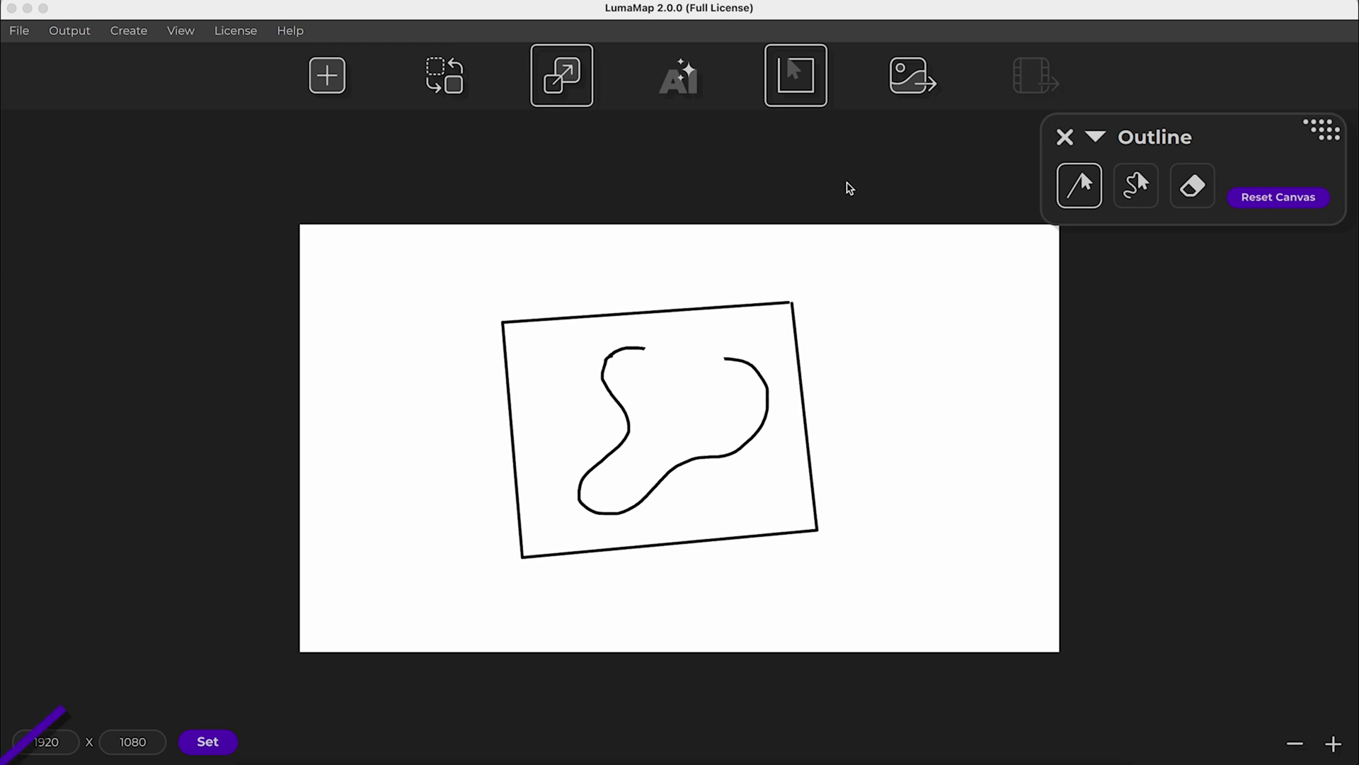
click(1271, 199)
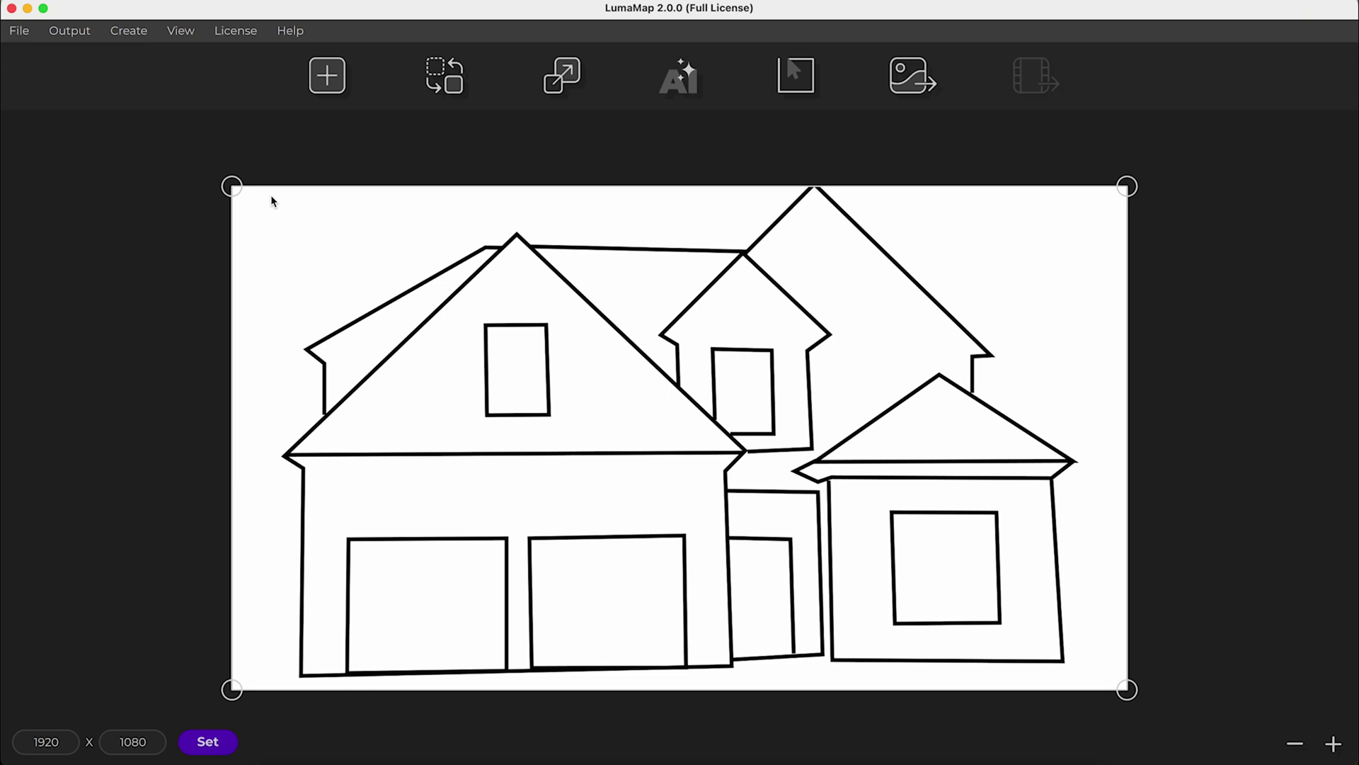
Open the AI image generator from the Create menu
click(134, 32)
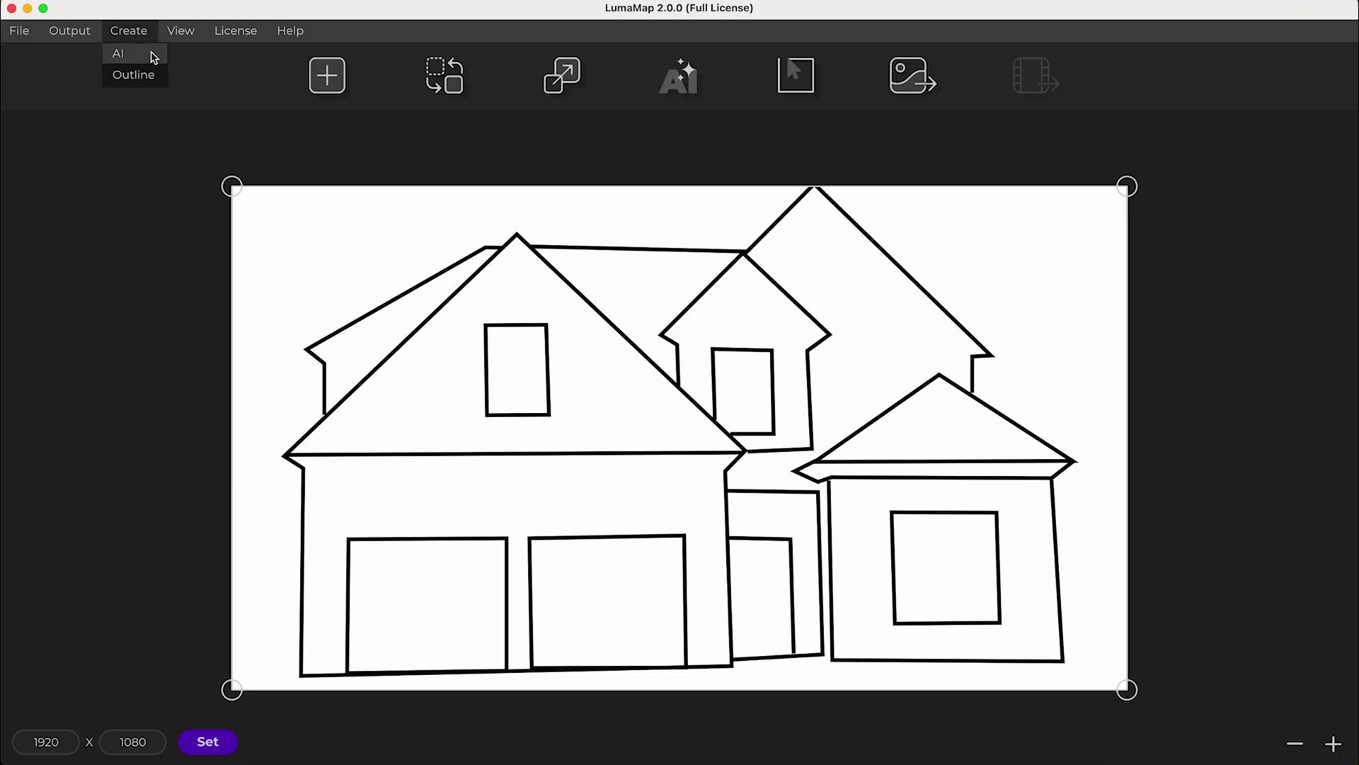
click(226, 133)
click(678, 83)
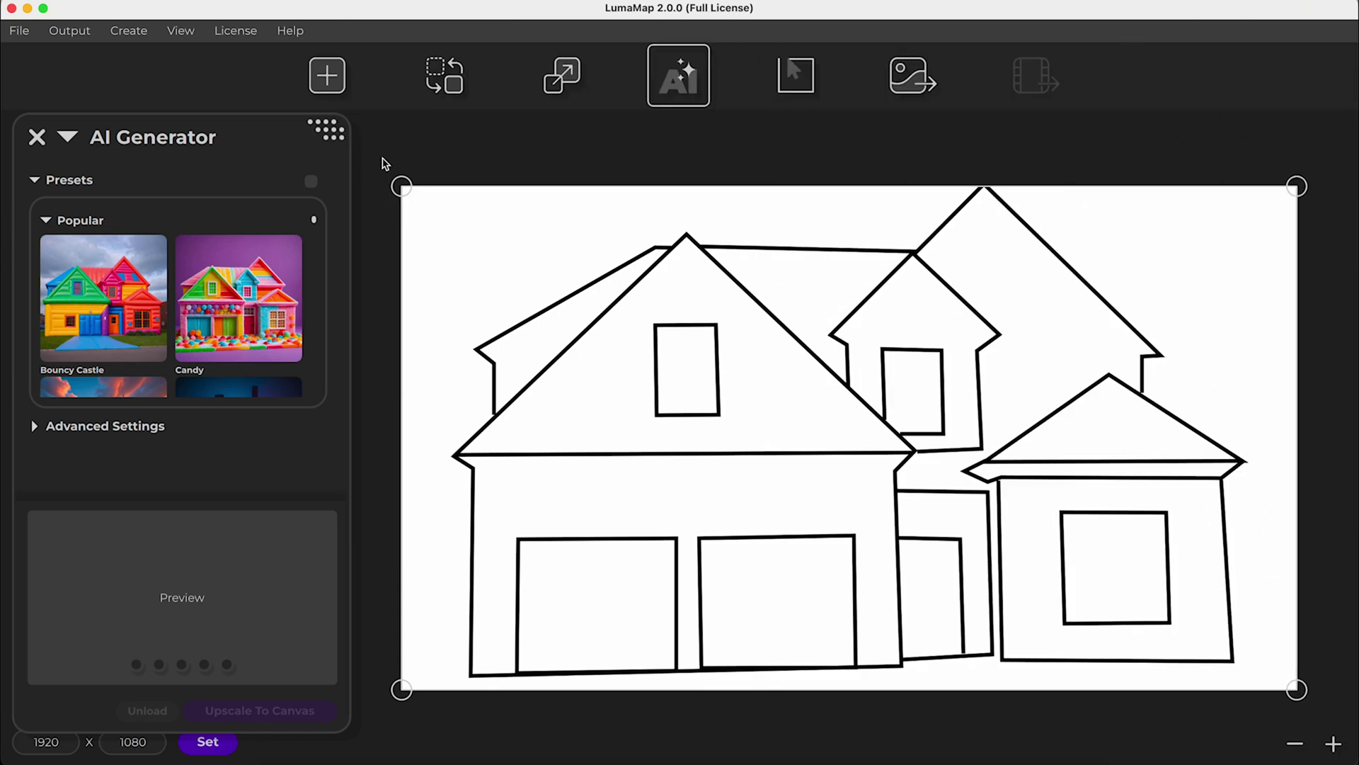
Browse the Popular, Transform and Fun preset categories and generate with the Underwater preset
scroll(227, 313, down, 3)
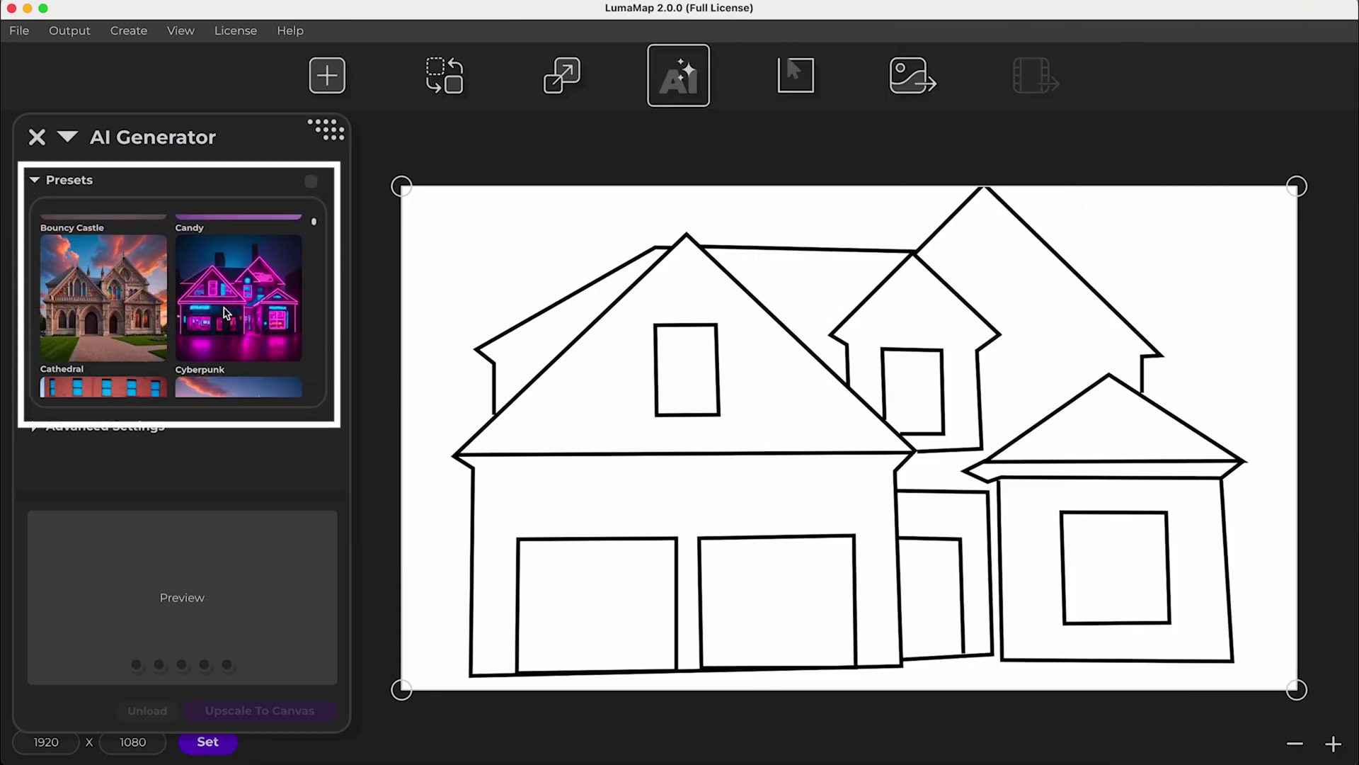
scroll(227, 313, down, 5)
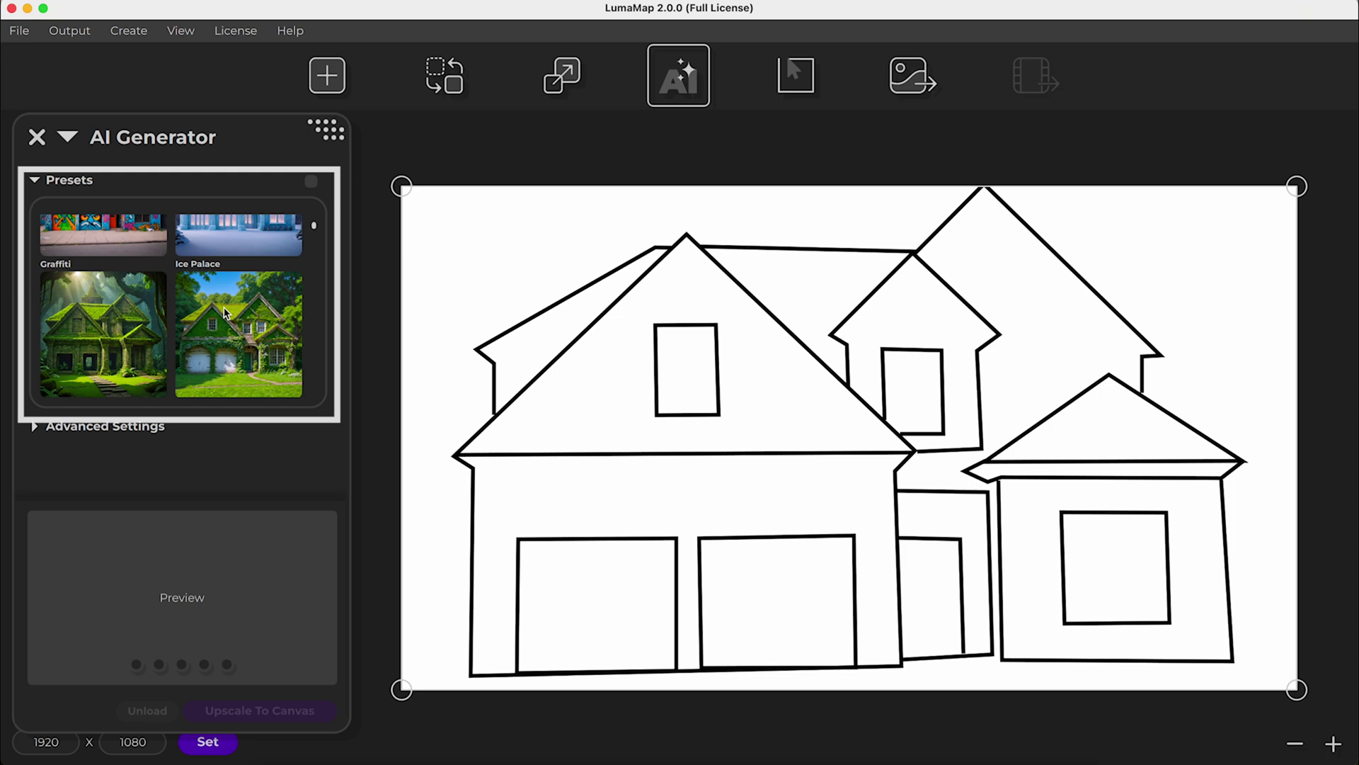
scroll(227, 313, down, 3)
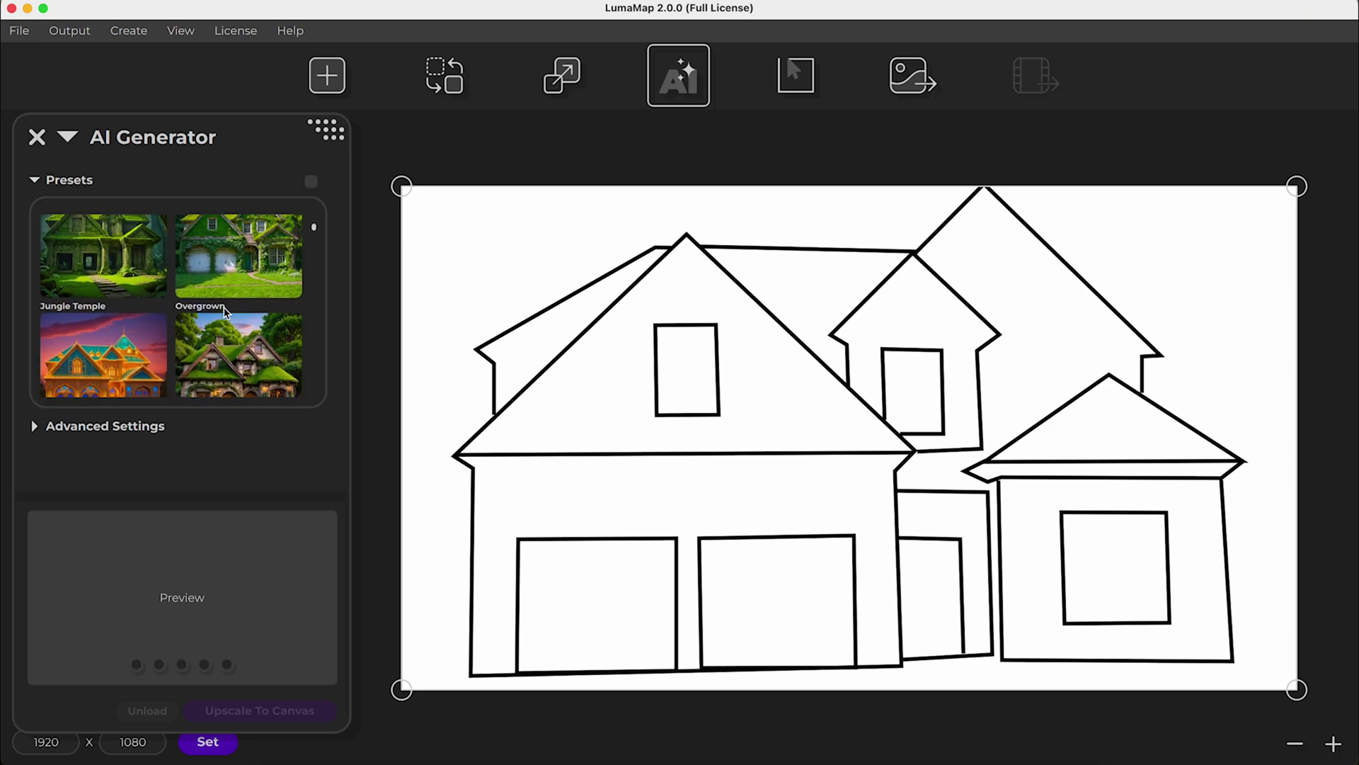
scroll(227, 313, down, 2)
click(45, 222)
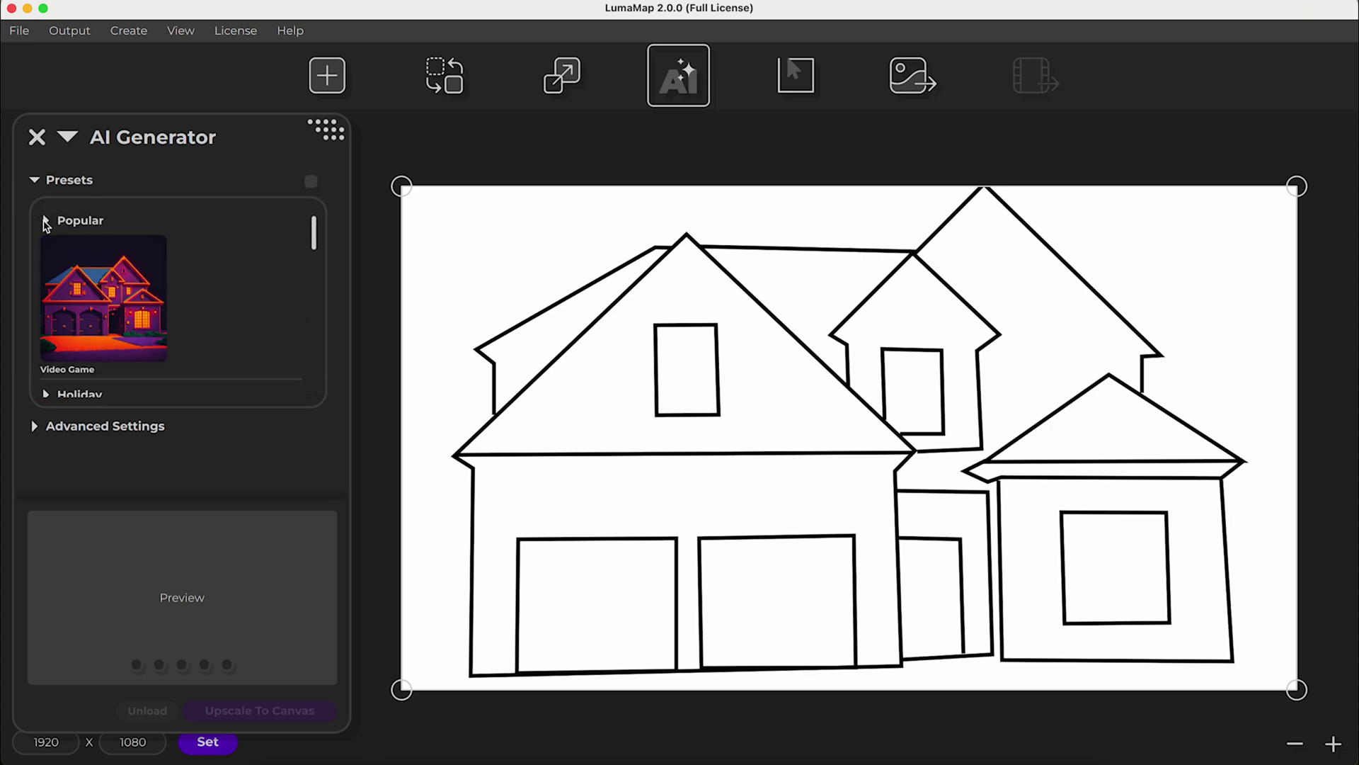
scroll(51, 282, down, 2)
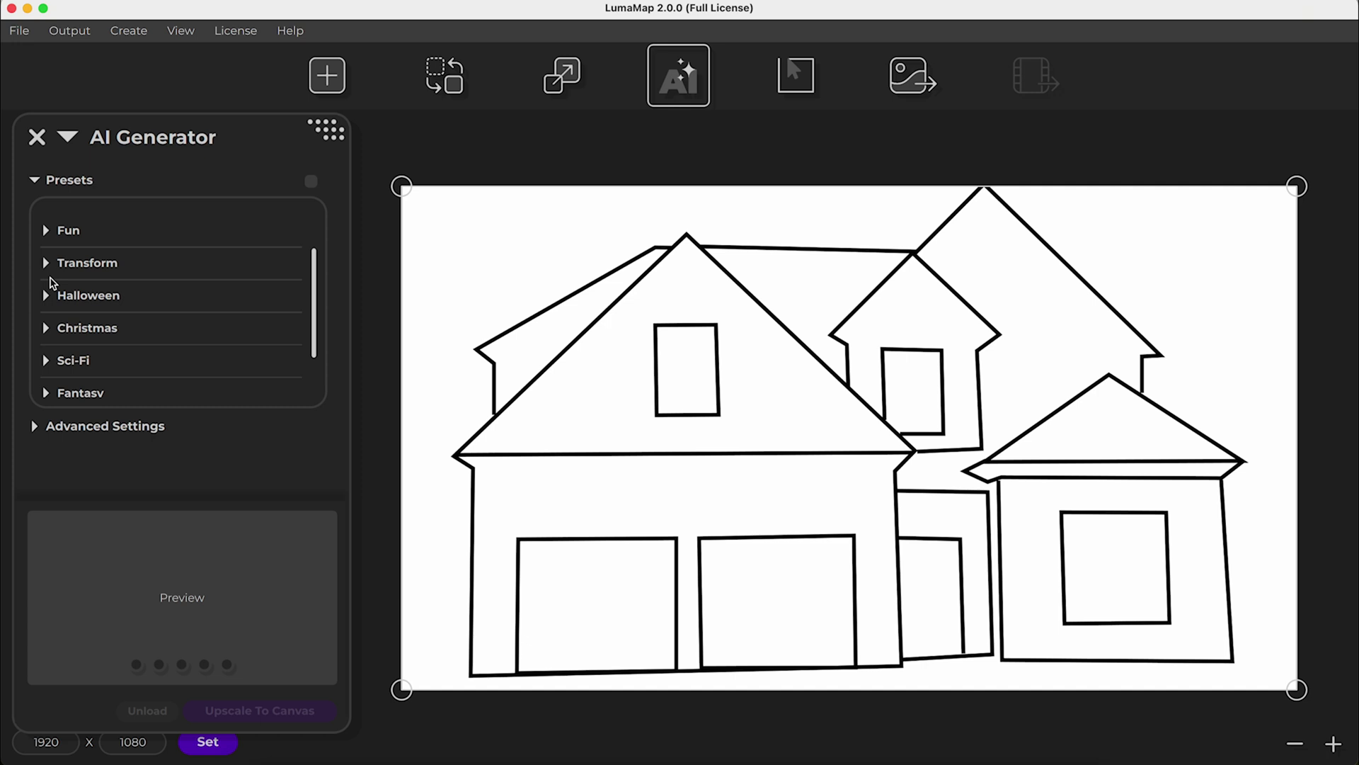
click(47, 265)
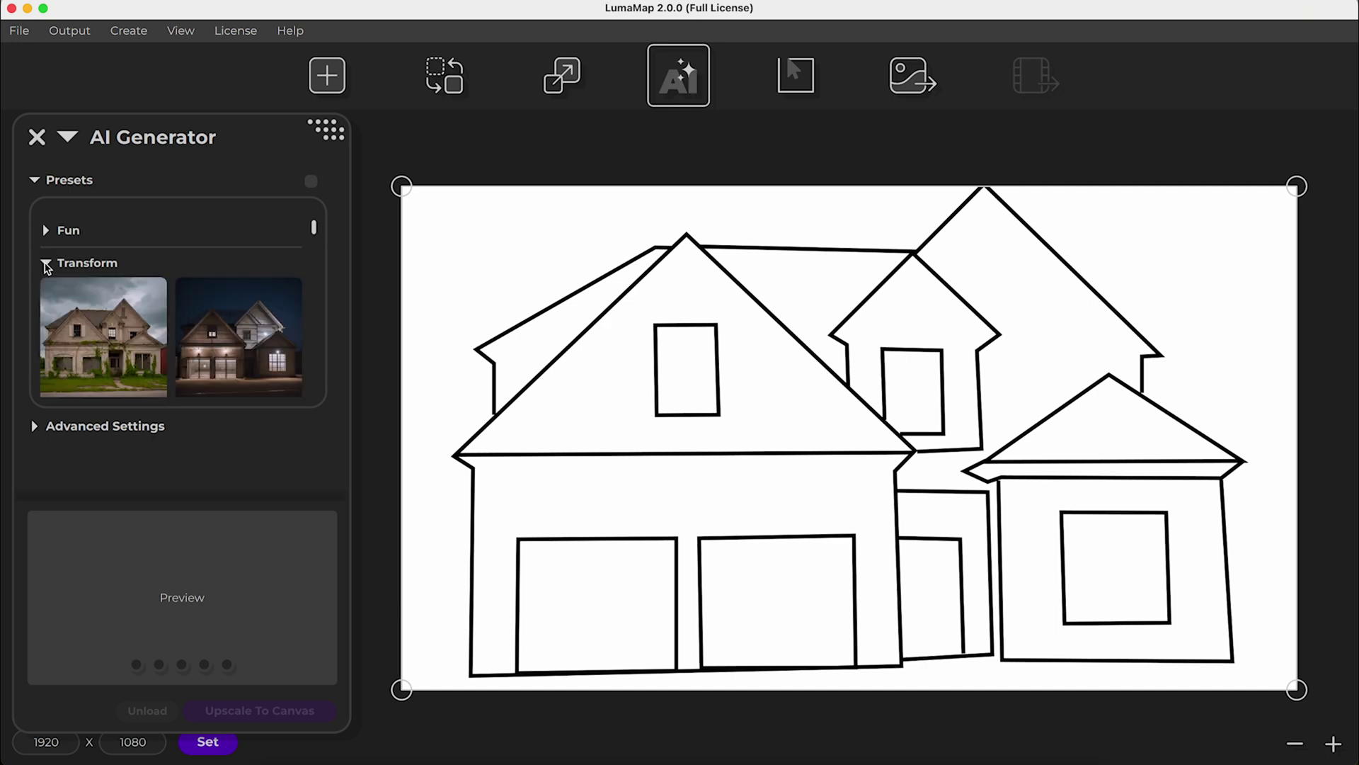
click(46, 232)
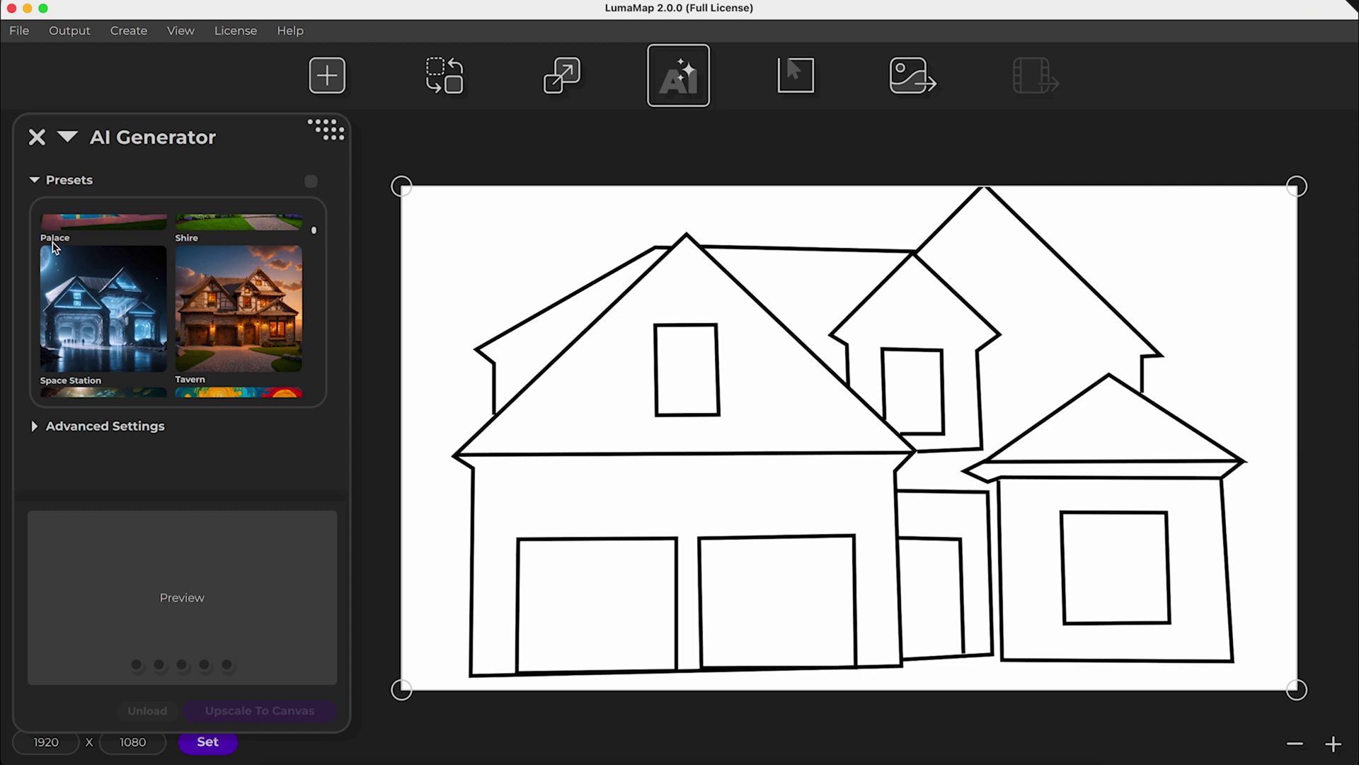
scroll(54, 247, down, 2)
click(95, 303)
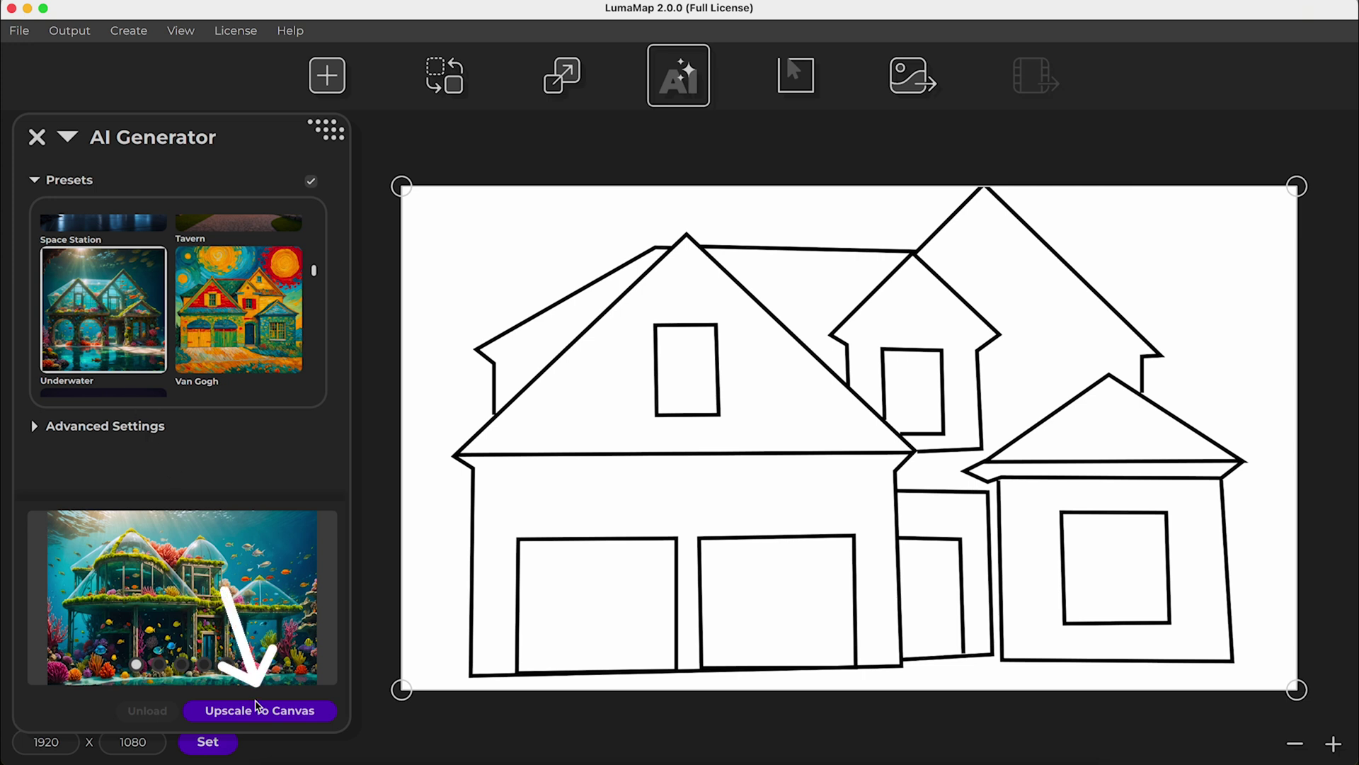
Upscale the Underwater result to the canvas, unload it, and compare the generated variations
click(258, 711)
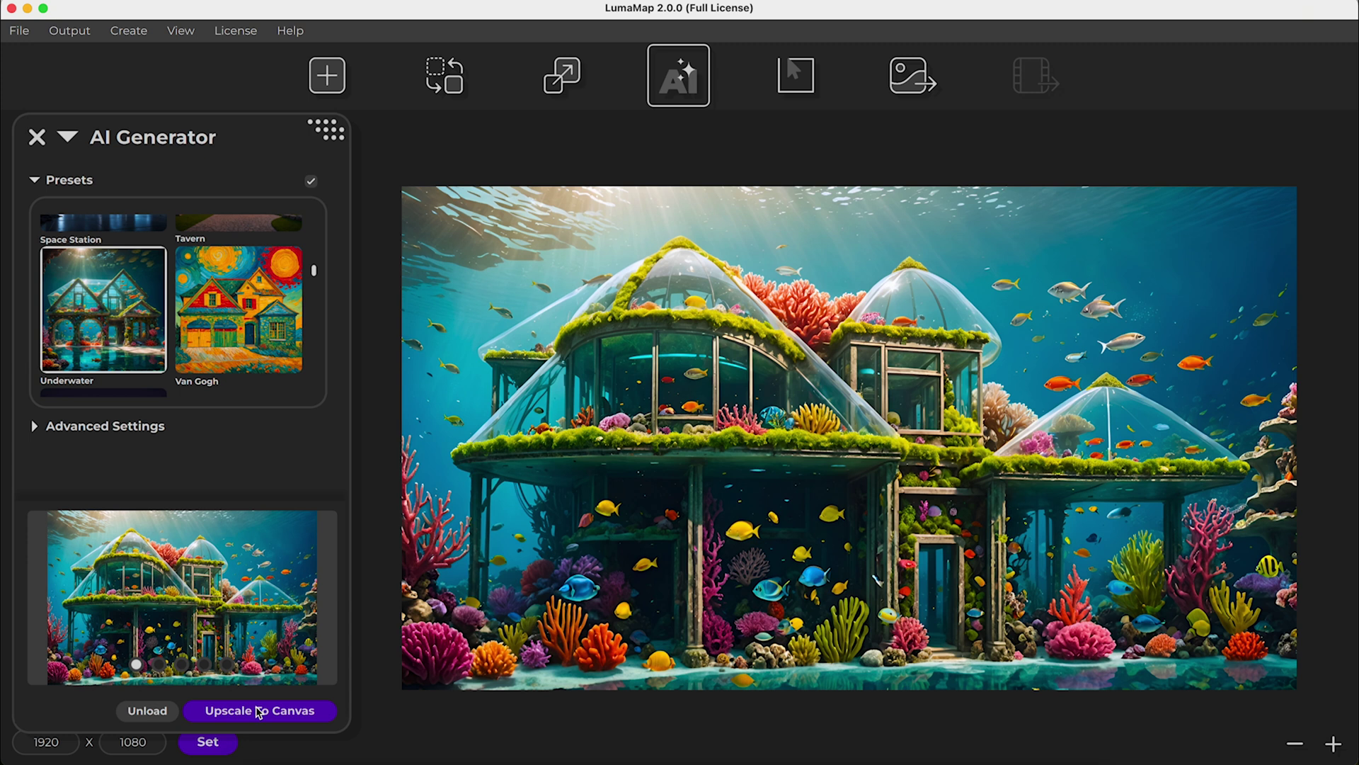
click(152, 711)
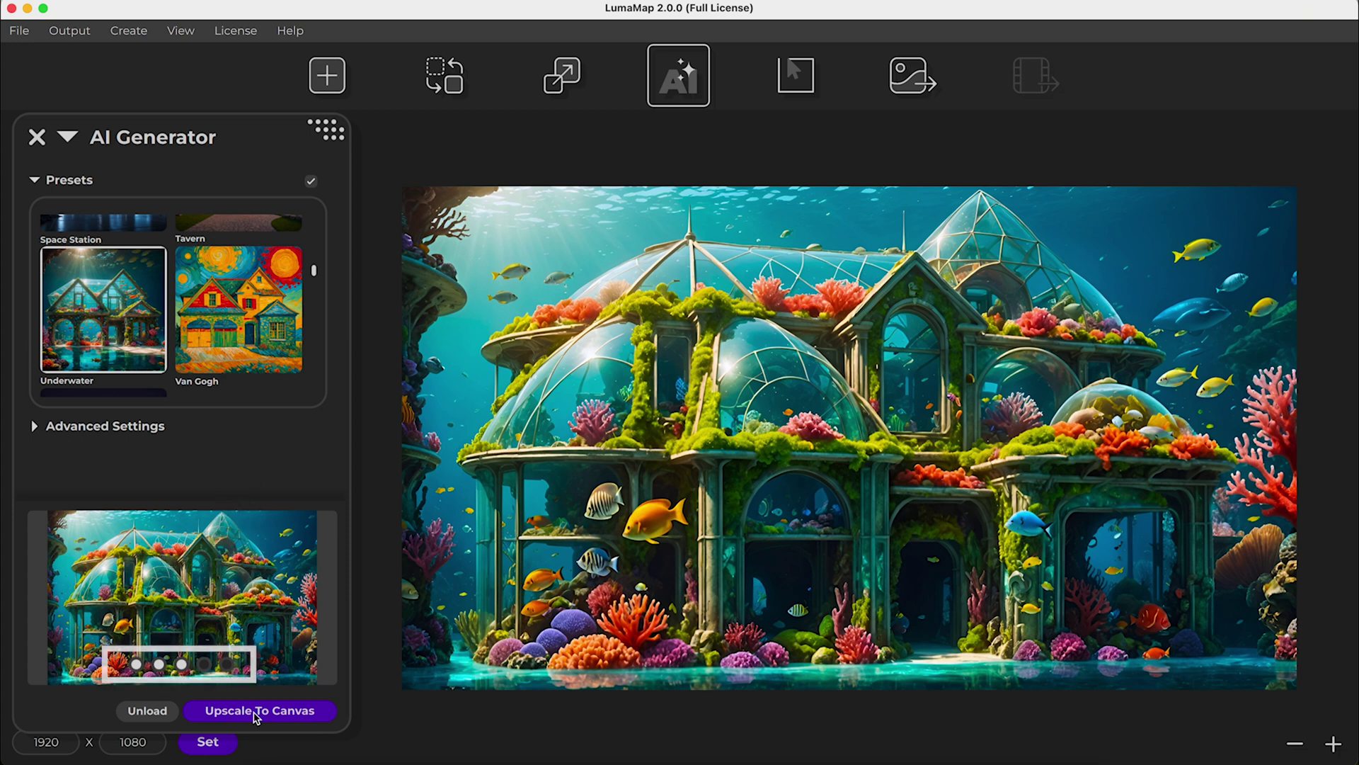
click(182, 664)
click(160, 666)
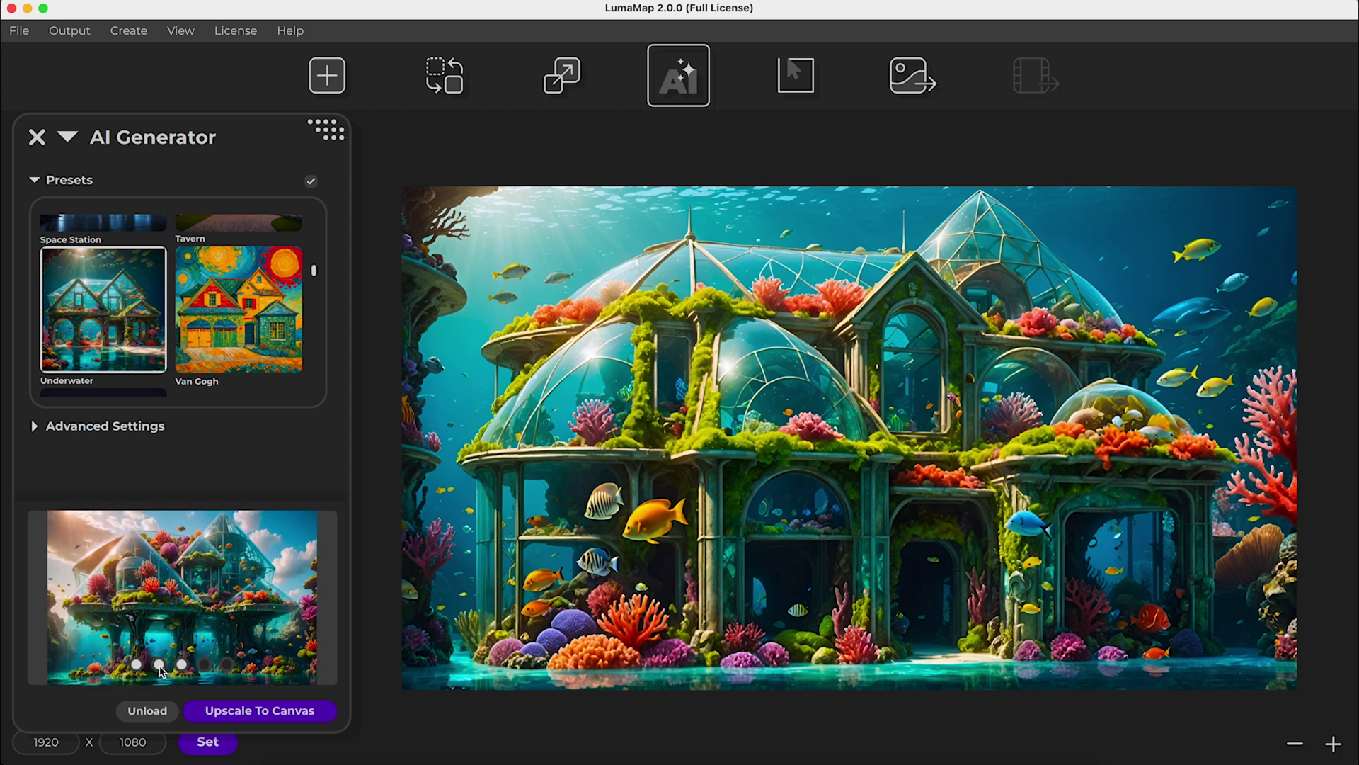
click(137, 665)
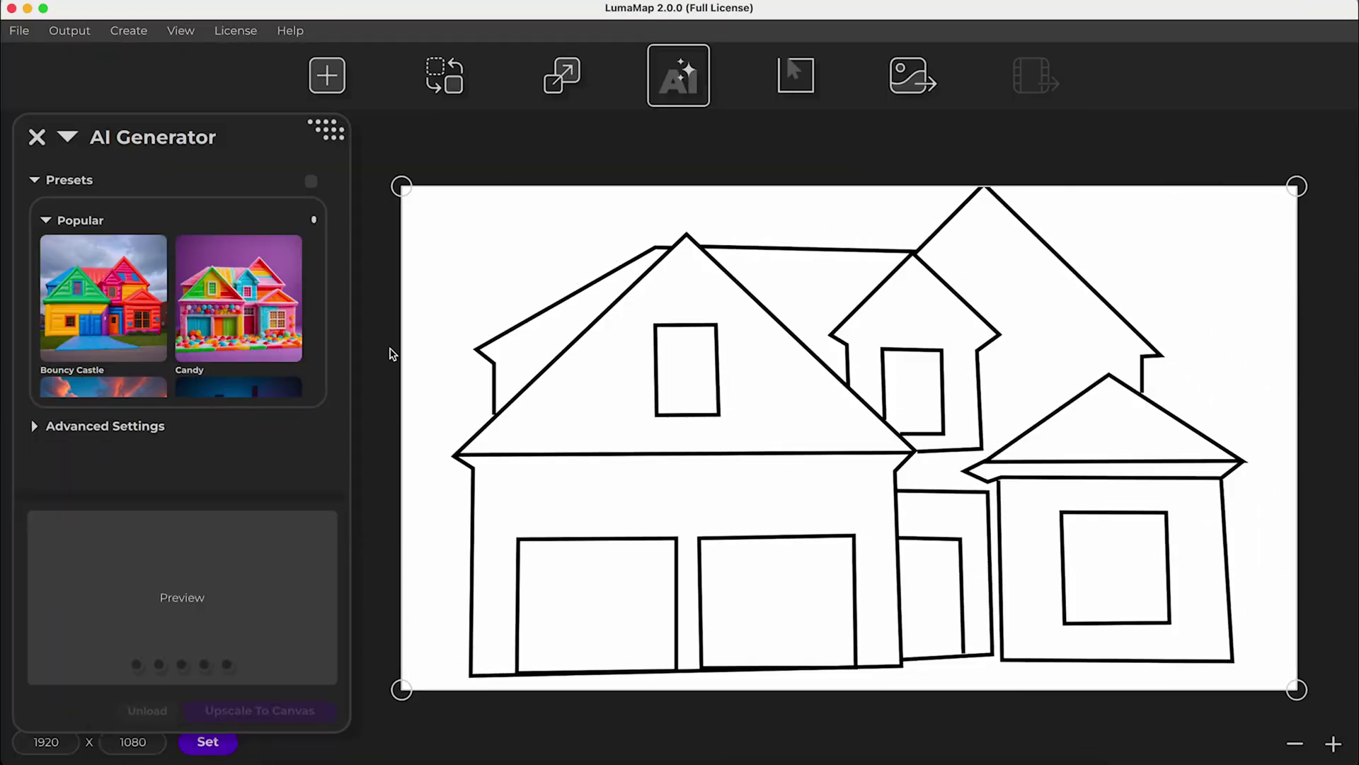
Reveal the advanced generation settings and increase the seed for a different variation
click(36, 428)
scroll(20, 430, down, 4)
scroll(20, 428, down, 3)
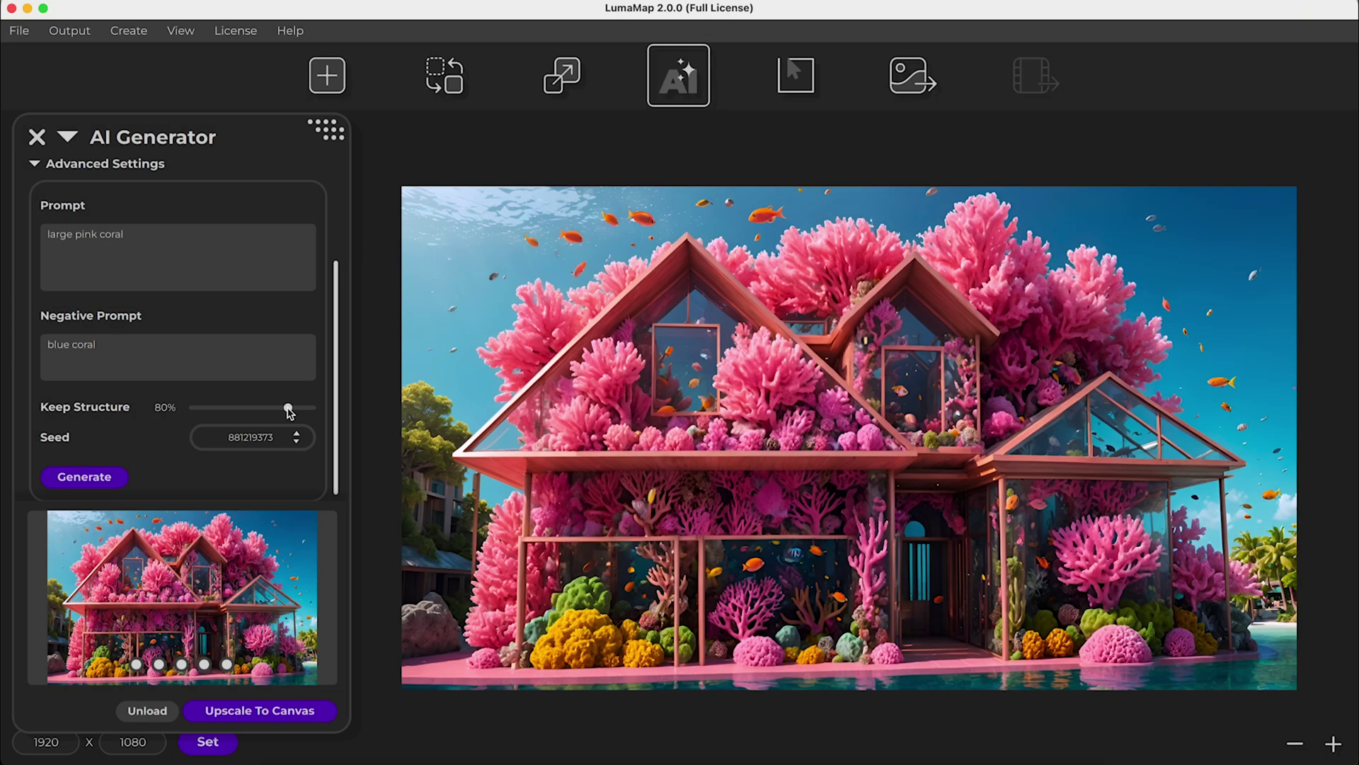
mouse_move(287, 408)
mouse_down()
mouse_move(253, 410)
mouse_move(287, 414)
mouse_up()
click(296, 432)
click(296, 433)
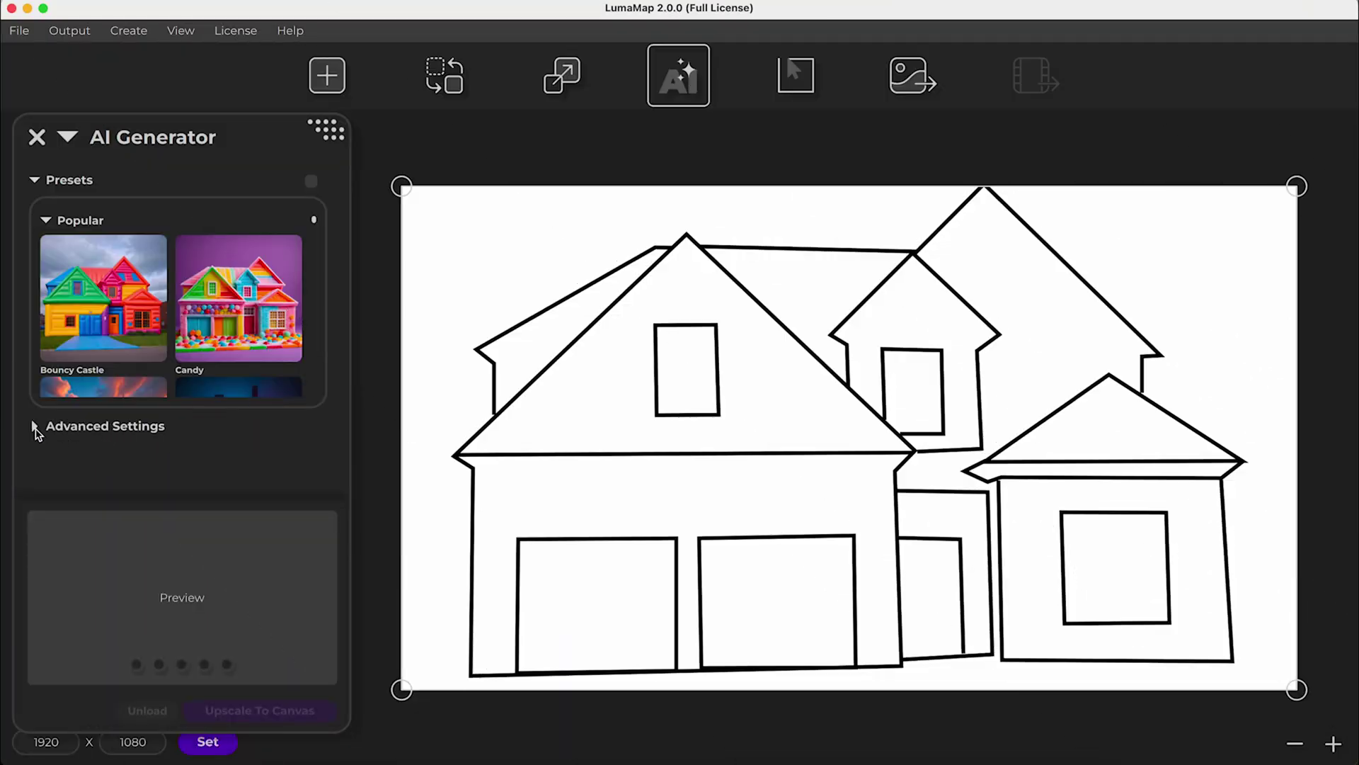
Expand the advanced settings again and scroll down to the Prompt field
click(34, 428)
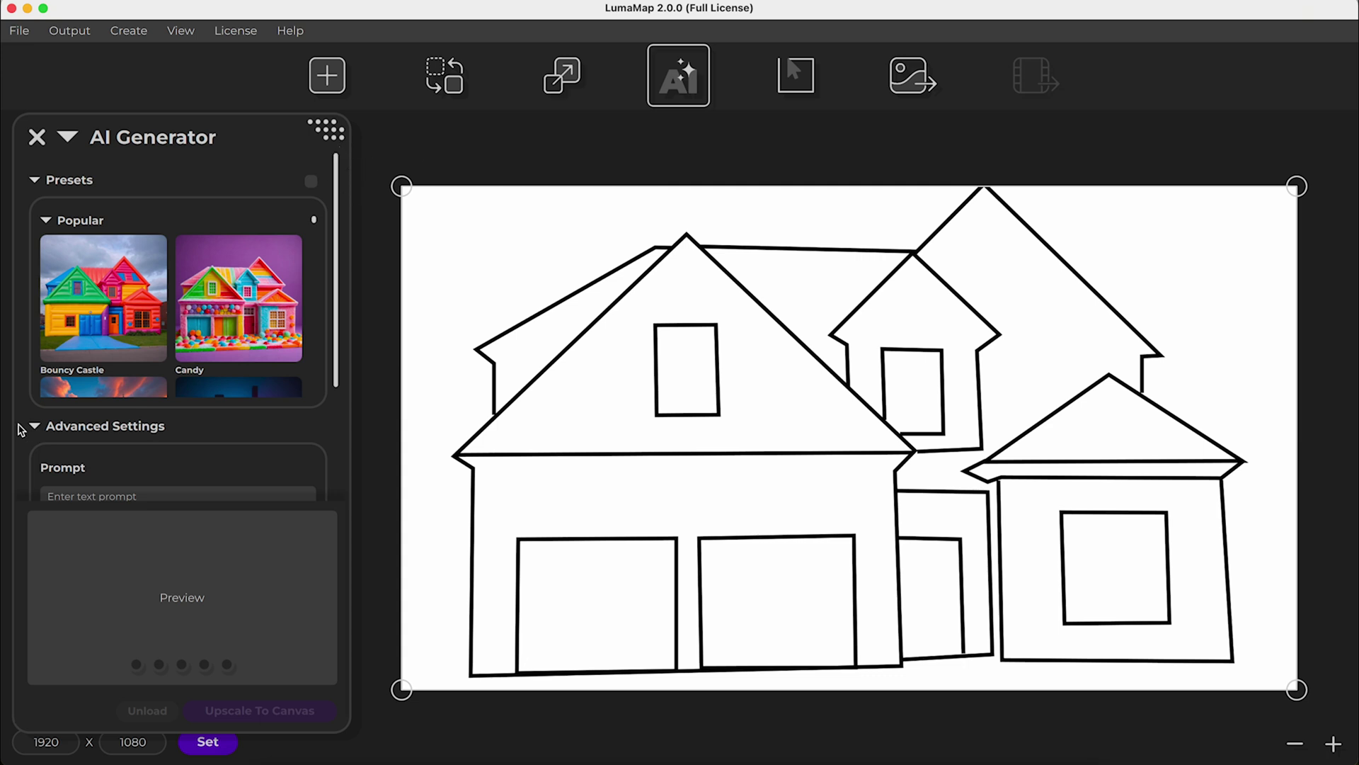
scroll(20, 429, down, 2)
scroll(20, 430, down, 6)
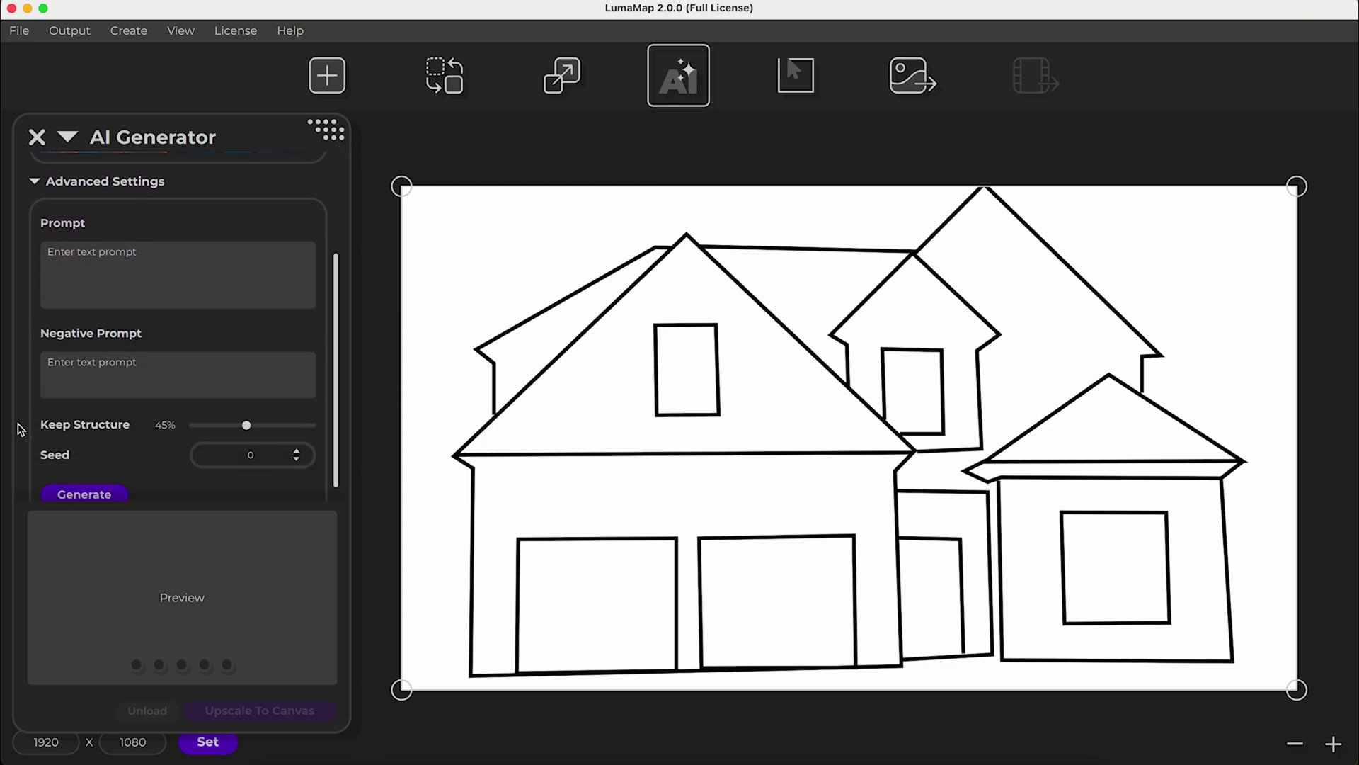
scroll(21, 430, down, 1)
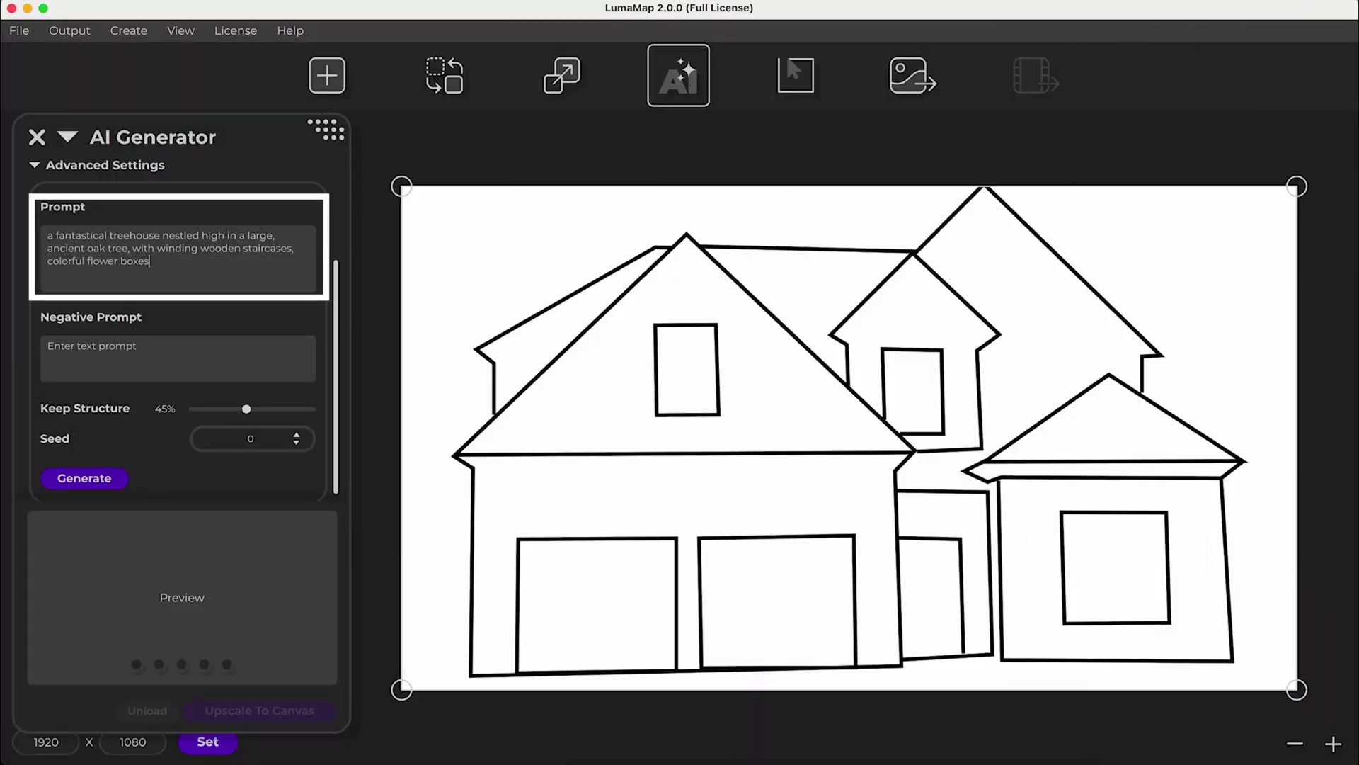
Extend the prompt with 'and hanging lanterns. Cozy, magical feel, evening light and twinkling' and set the negative prompt to 'birds, fruit'
text(and hanging lanterns)
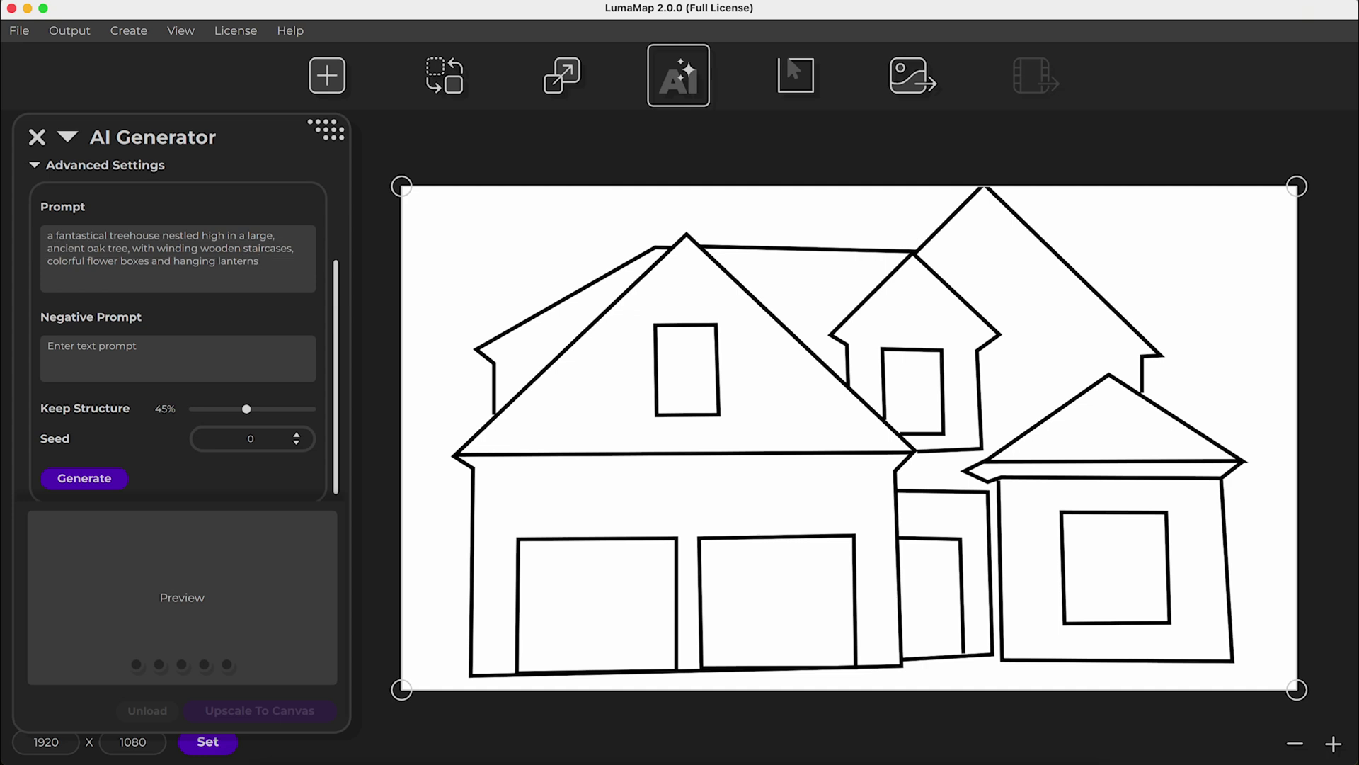
text(. Cozy, magical feel, evening light and twinkling fairy lights)
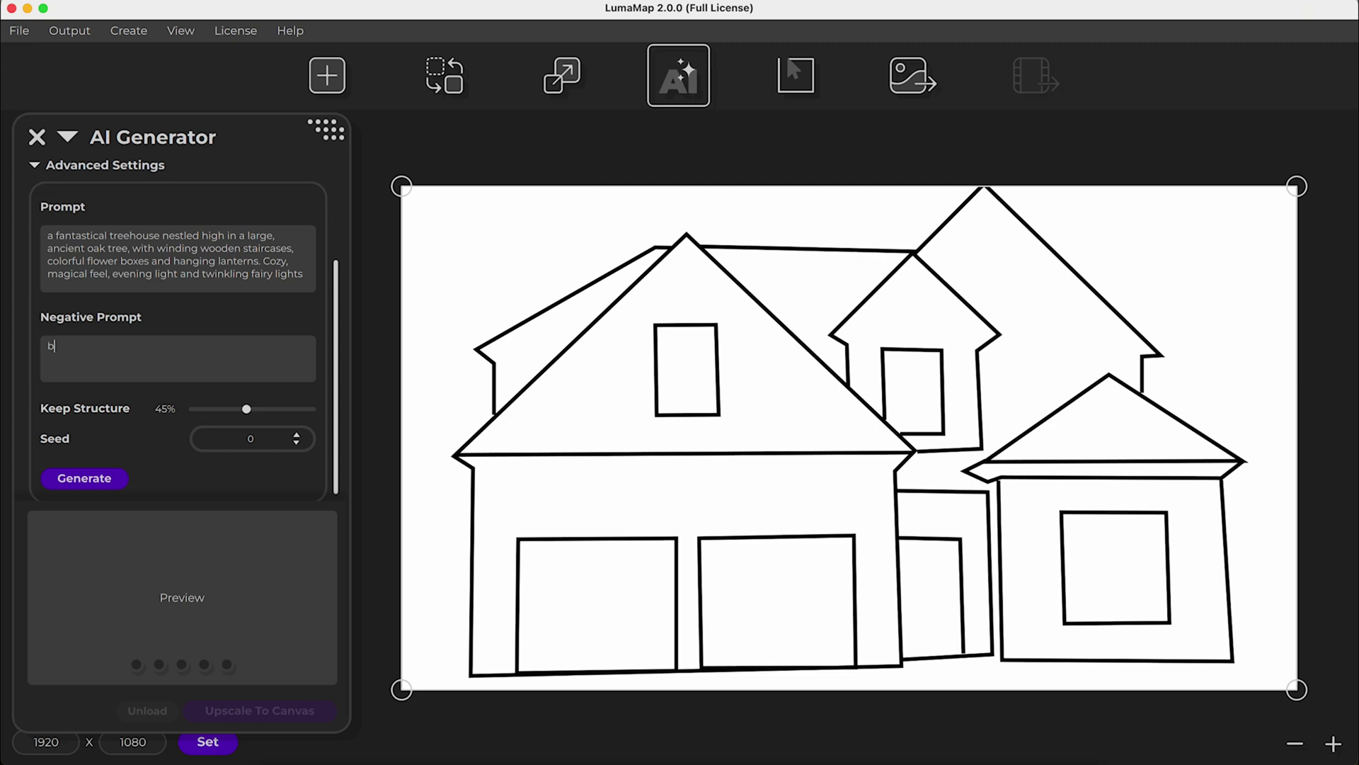
text(ds, fruit)
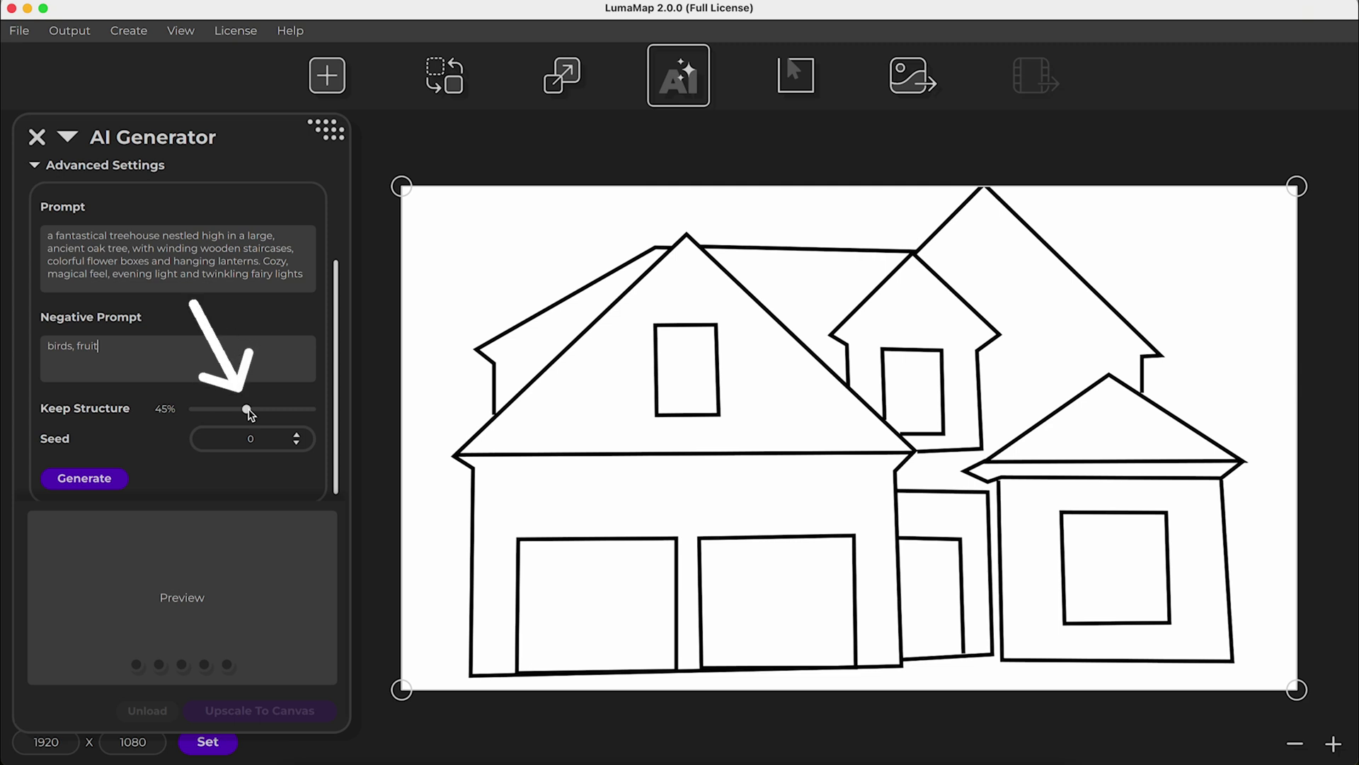
Set Keep Structure to 80%, apply the Underwater preset, enter 5, raise the seed twice, and generate
mouse_move(248, 409)
mouse_down()
mouse_move(303, 409)
mouse_move(253, 413)
mouse_move(287, 414)
mouse_up()
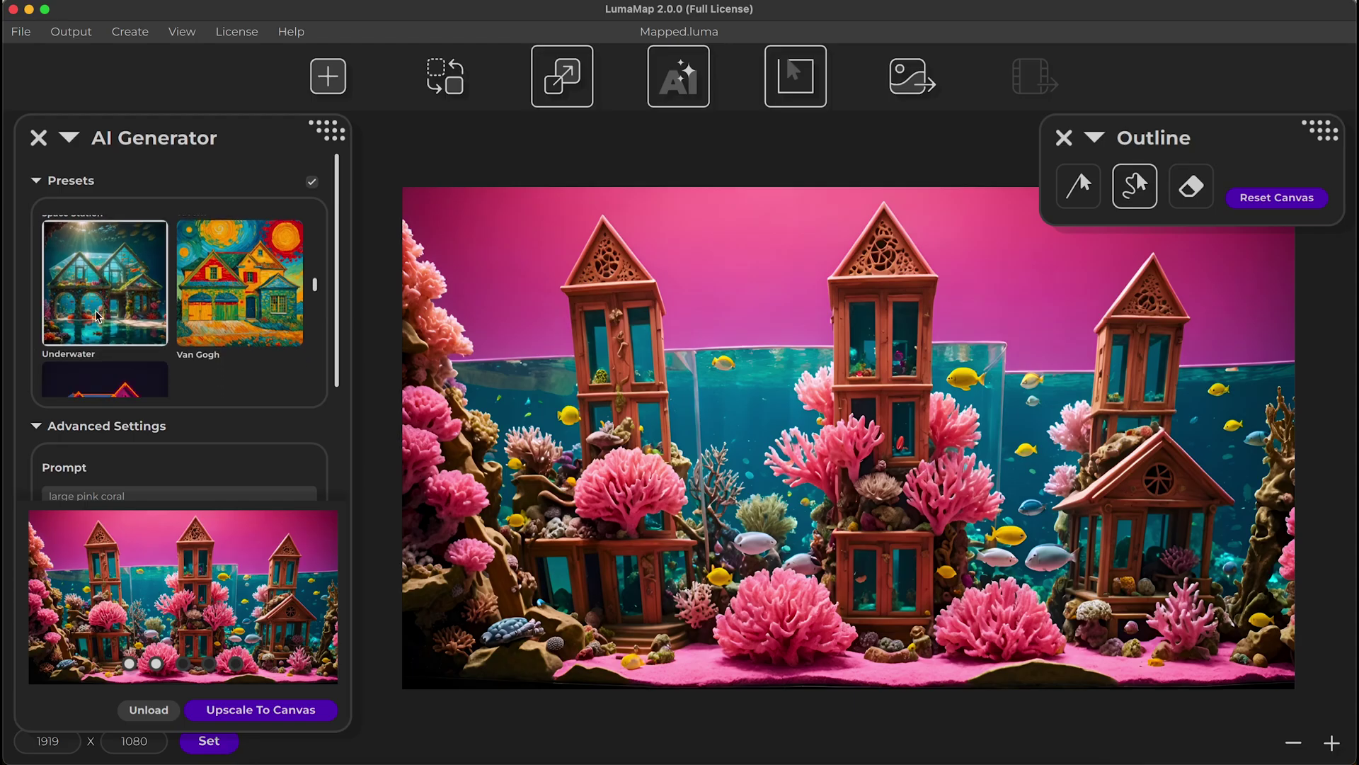
click(107, 282)
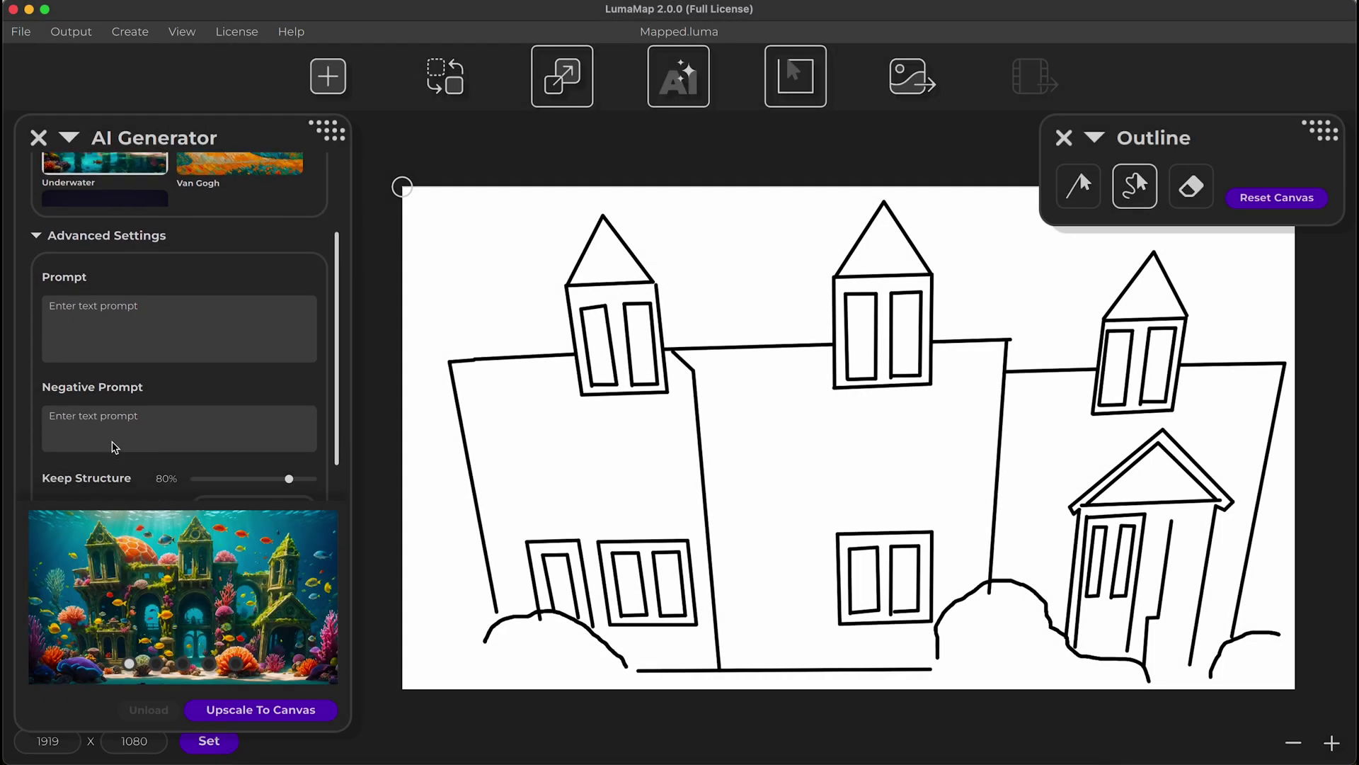
scroll(115, 446, down, 2)
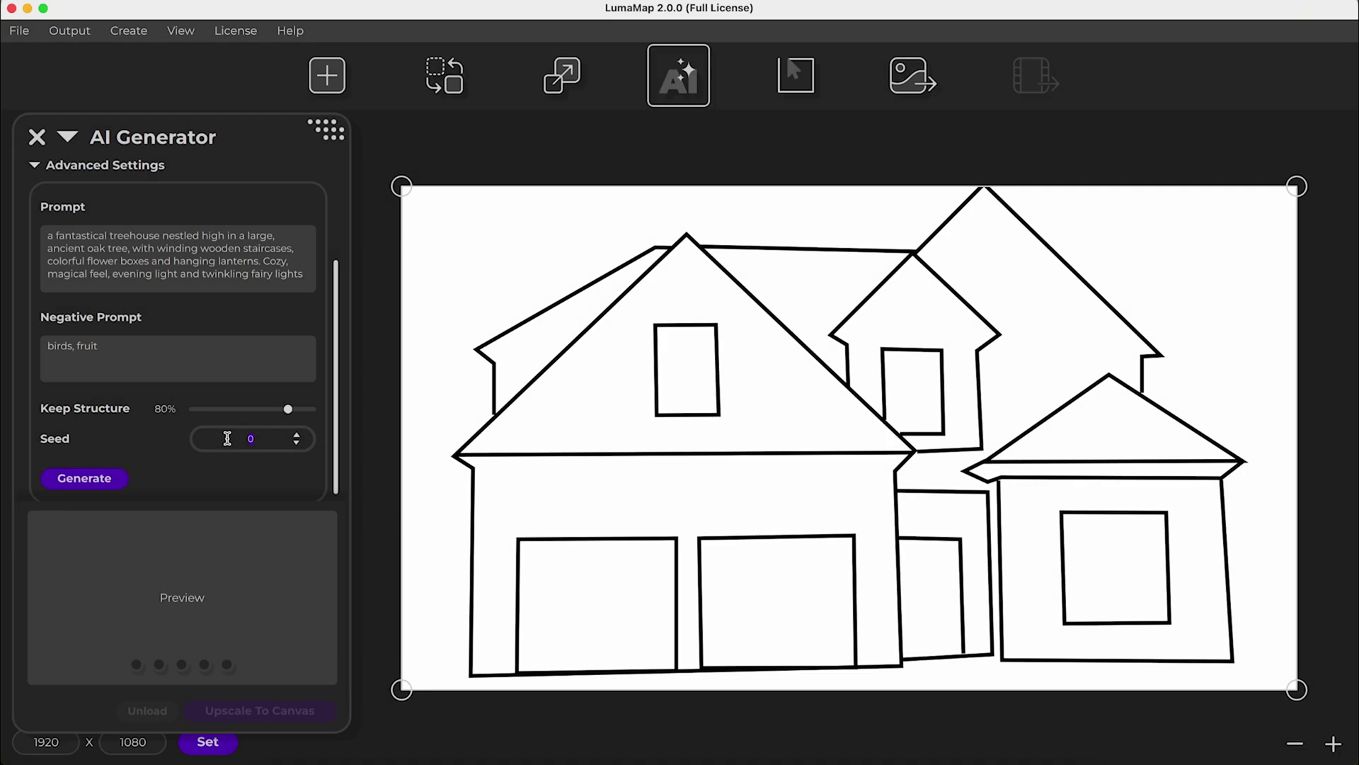
text(5)
click(296, 433)
click(296, 433)
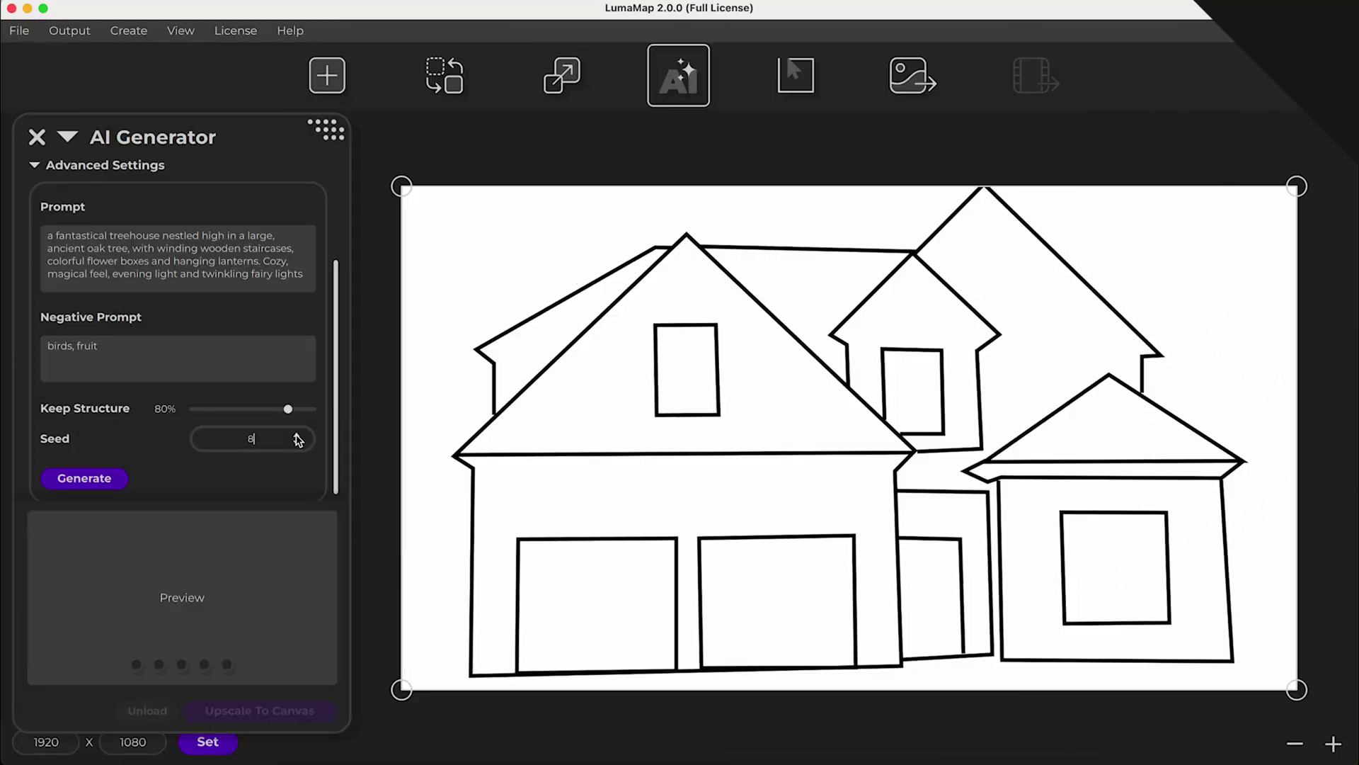
click(83, 482)
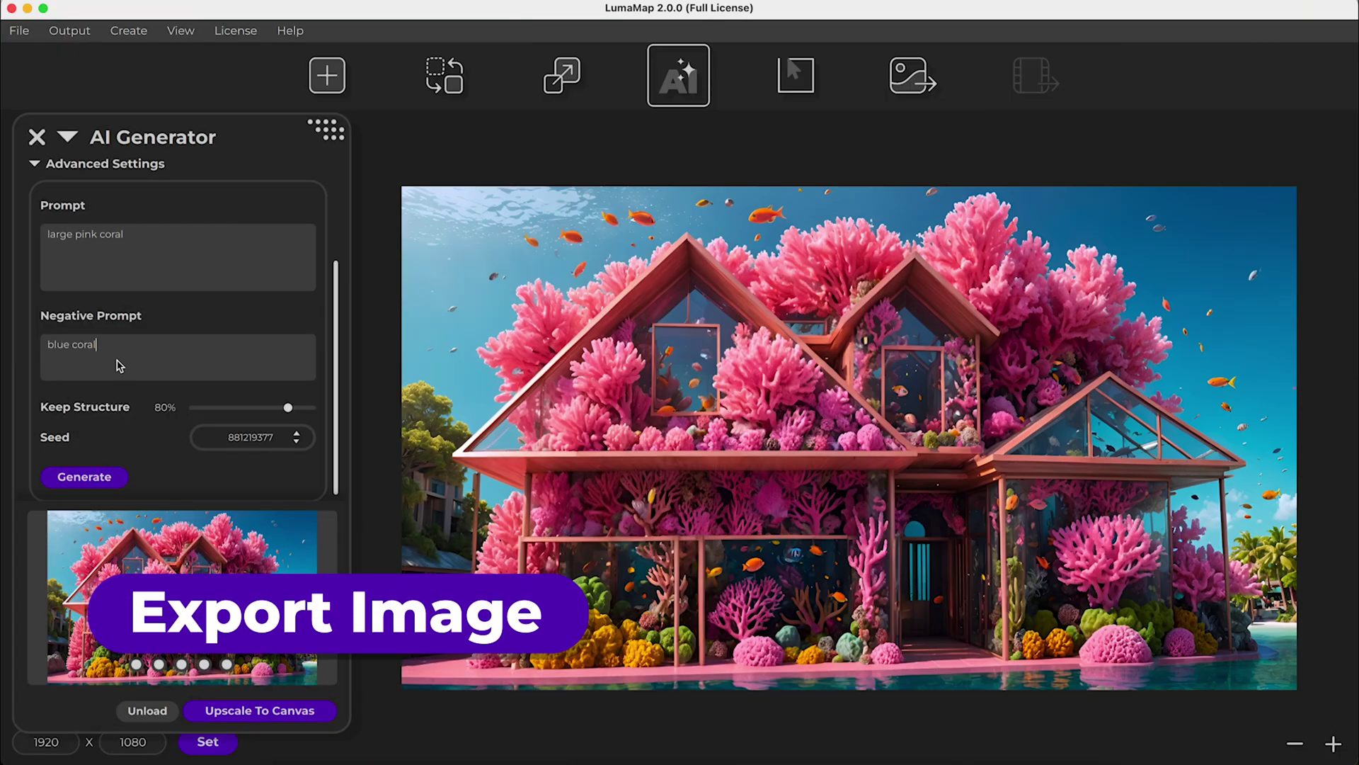
Export the generated pink-coral house as Underwater.png, keeping PNG as the file format
click(20, 32)
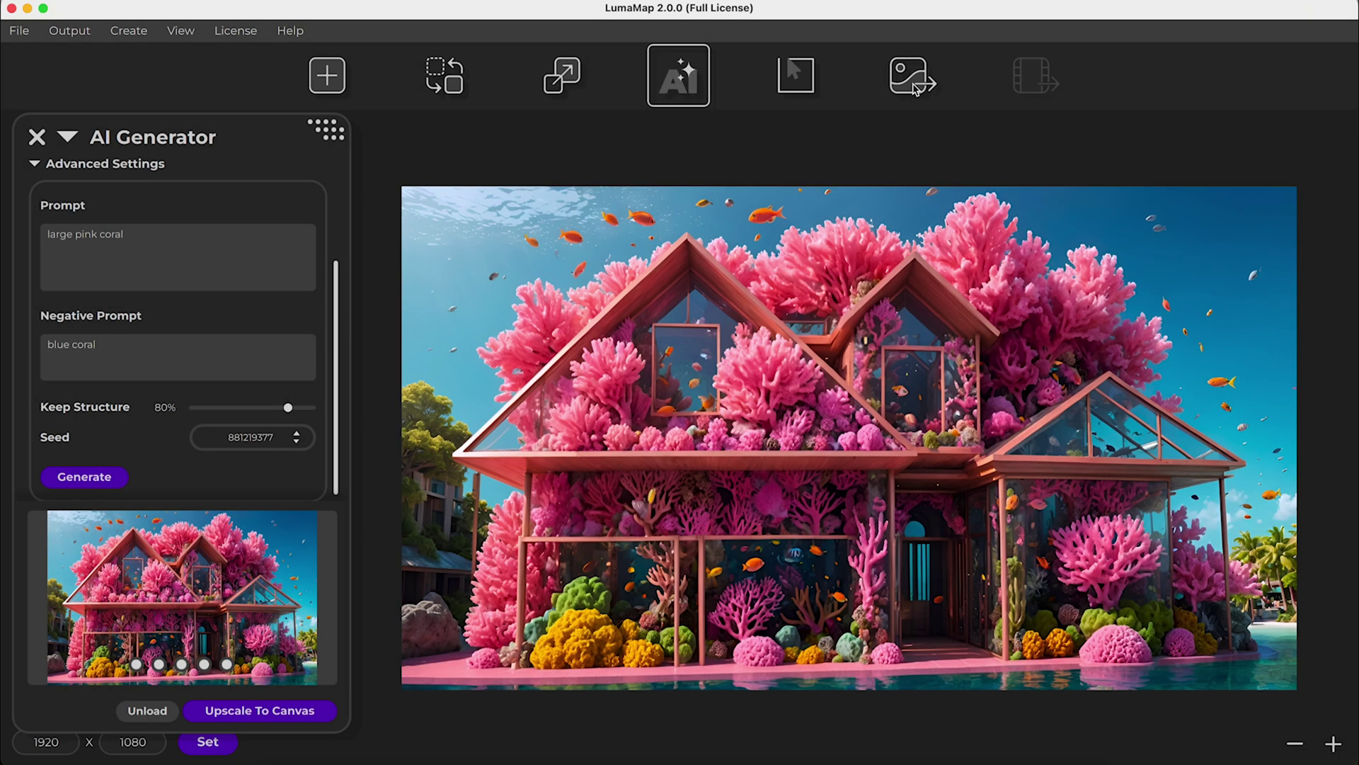
click(913, 83)
text(Un)
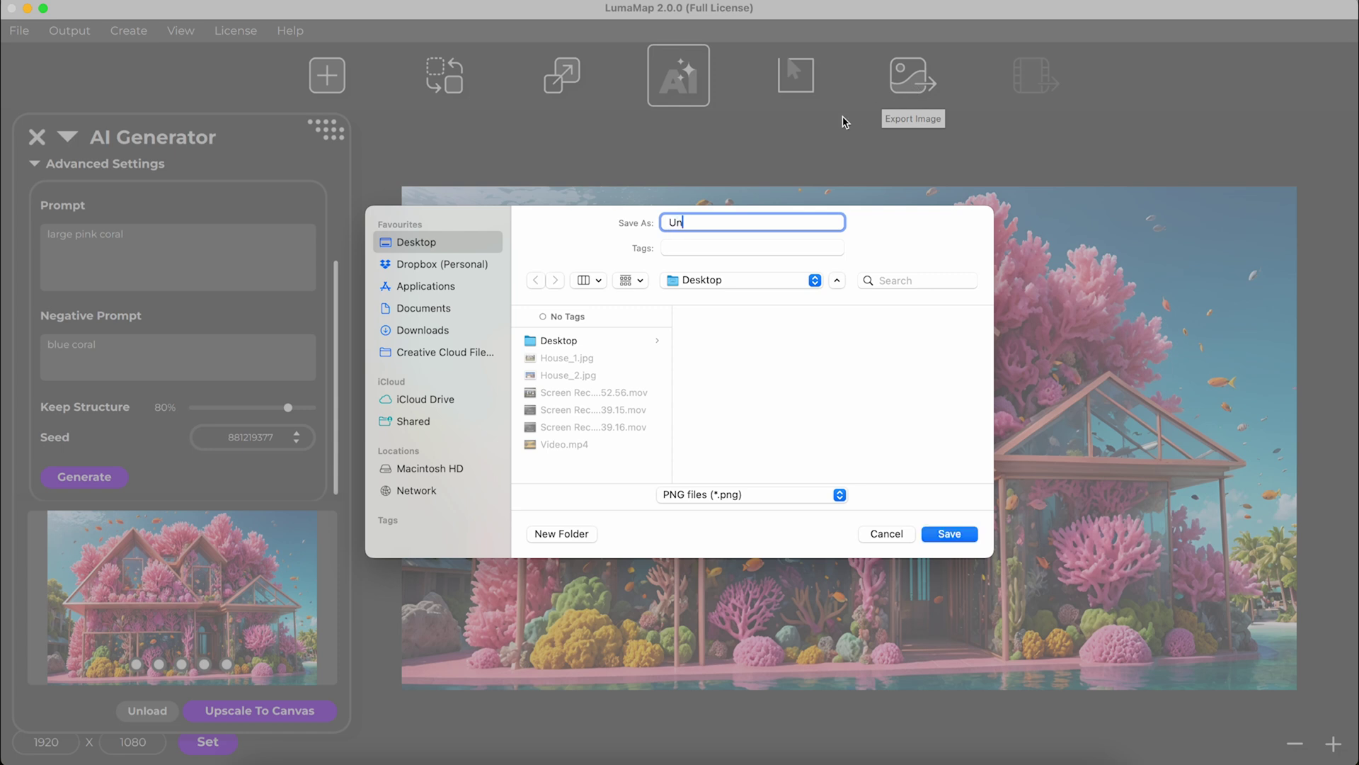
text(derwater)
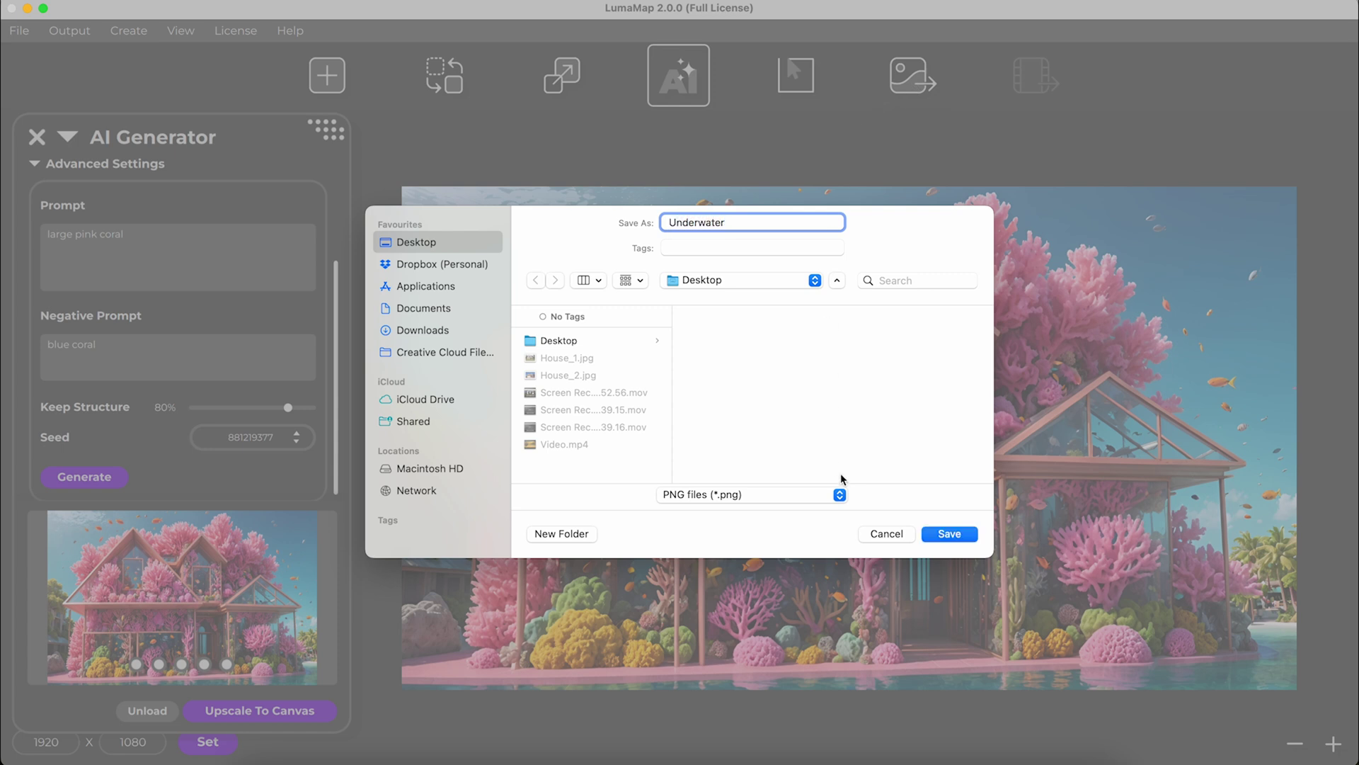
click(839, 494)
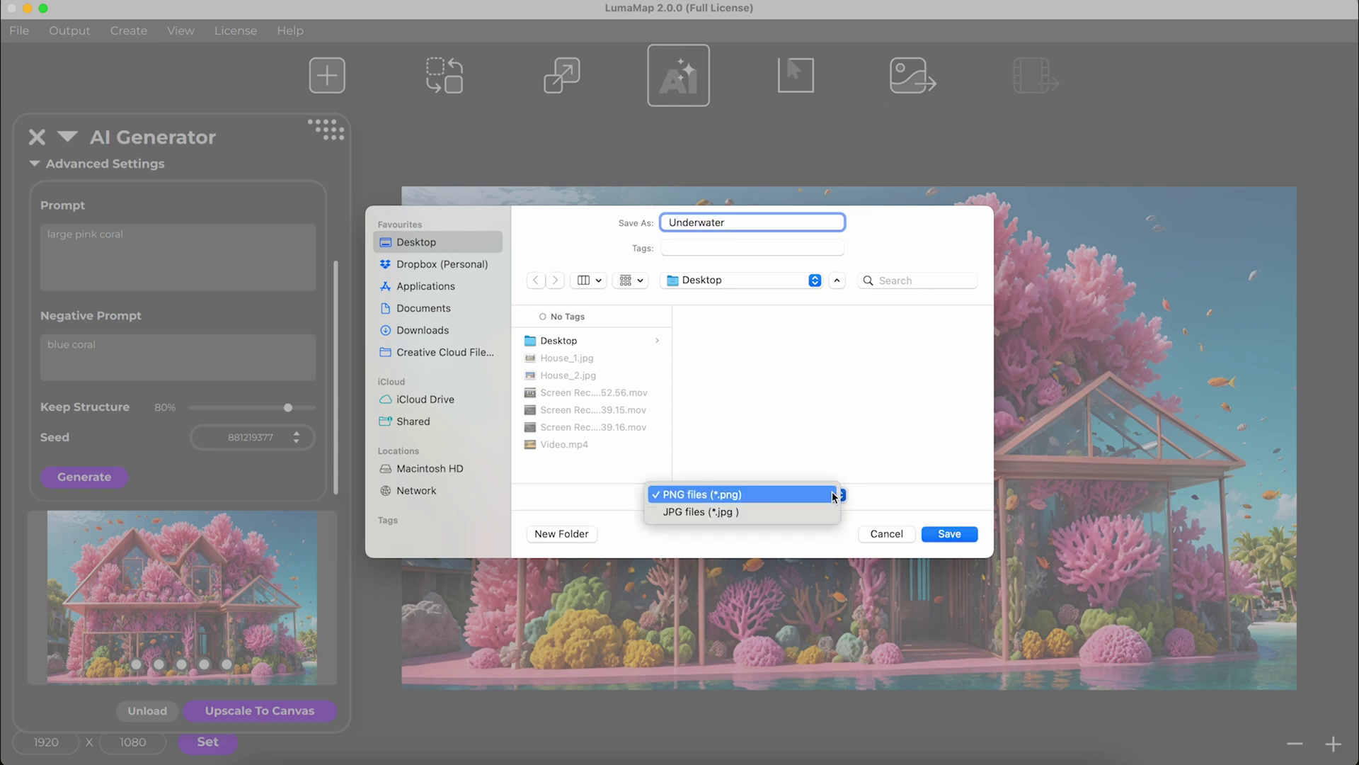
click(836, 494)
click(949, 534)
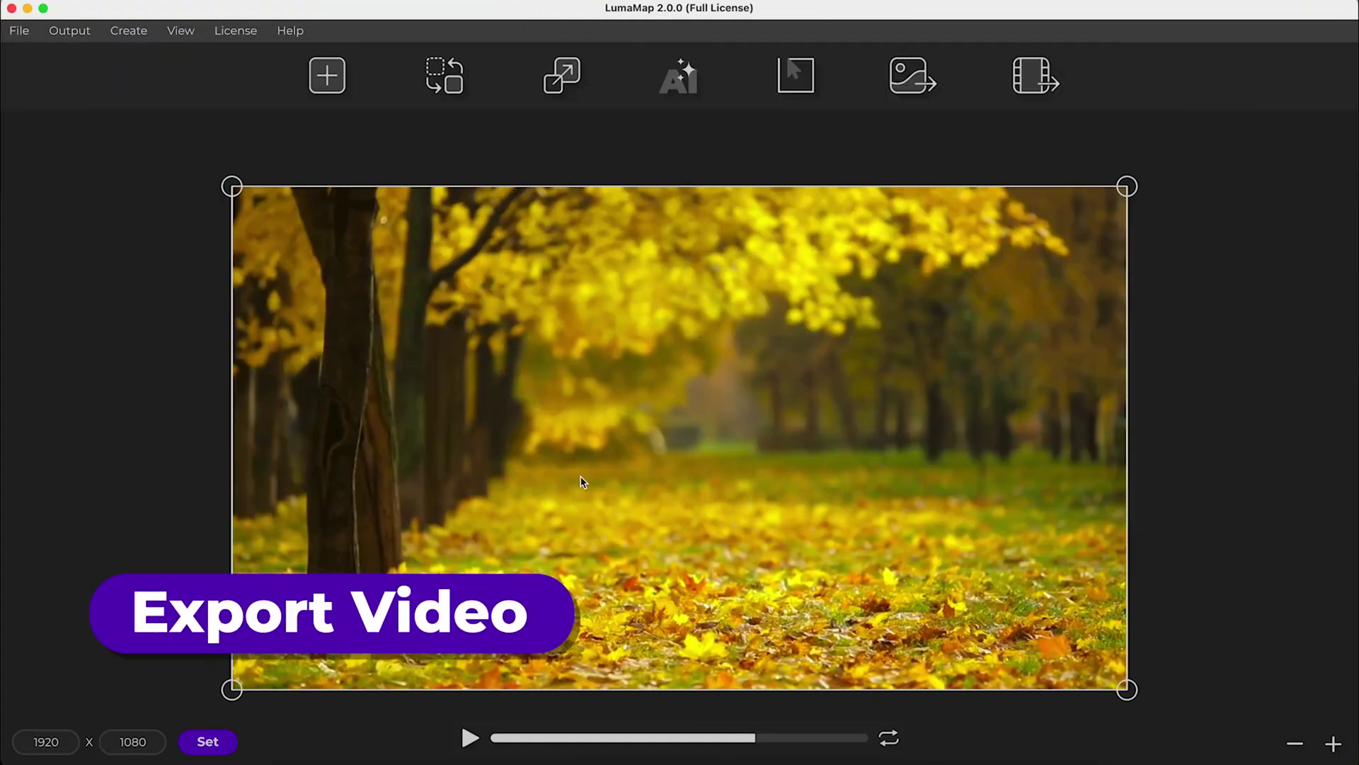
Export the autumn forest clip as Forest.mp4 to the Desktop, toggling the Audio checkbox
click(17, 30)
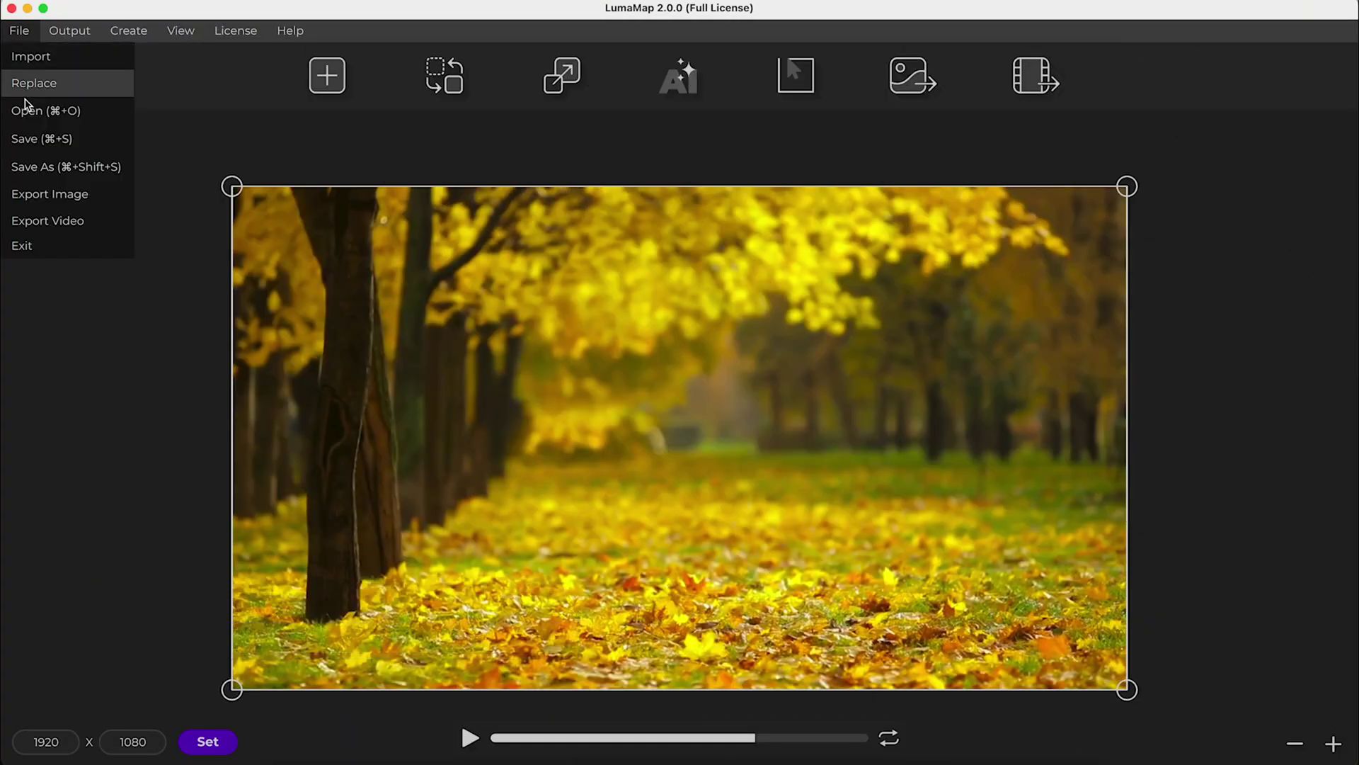
click(113, 225)
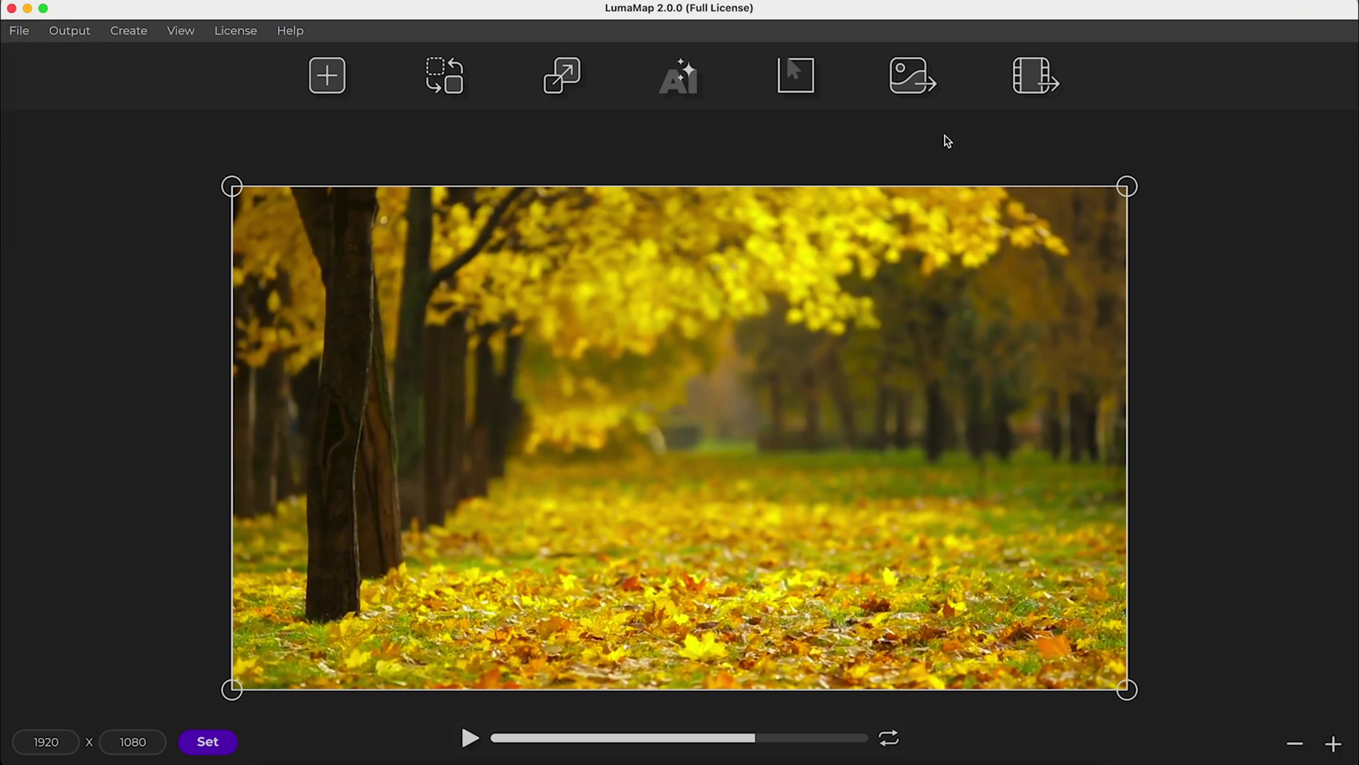
click(1033, 82)
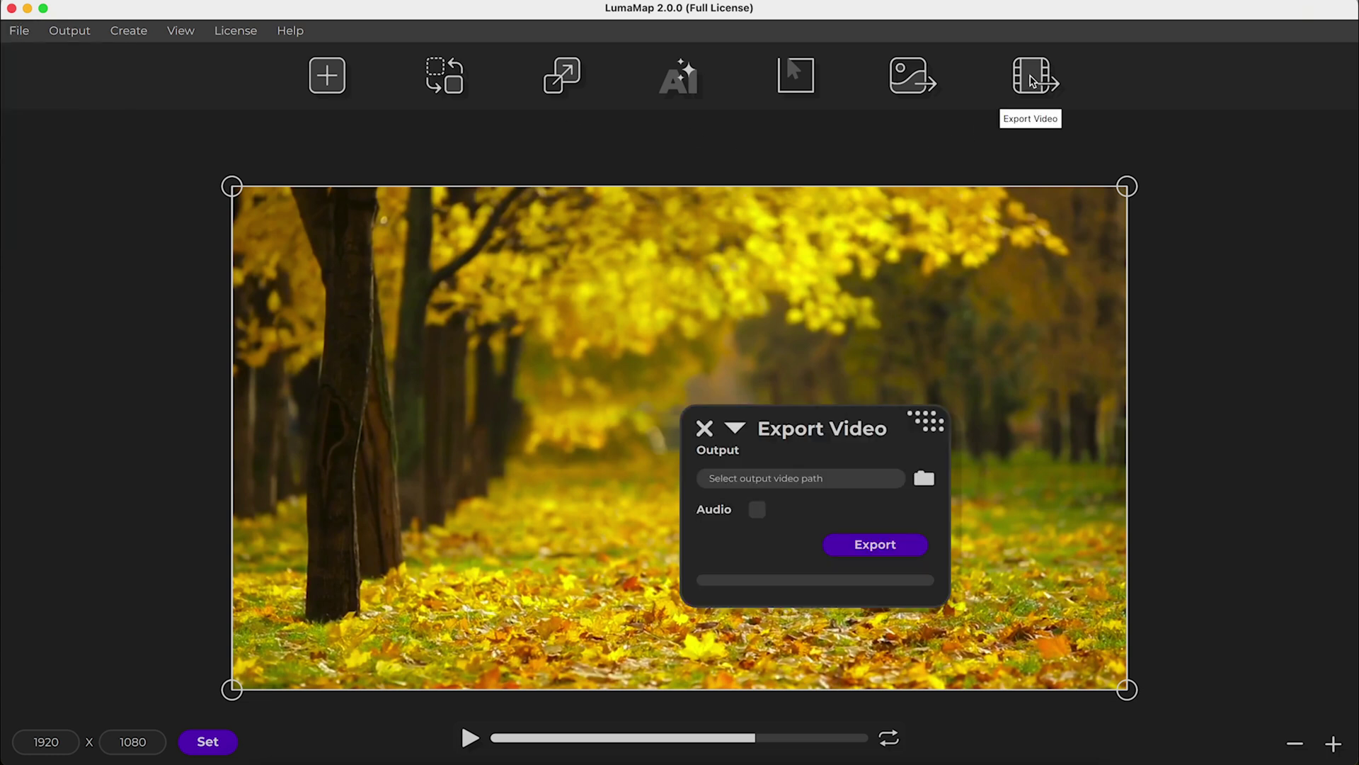
click(924, 480)
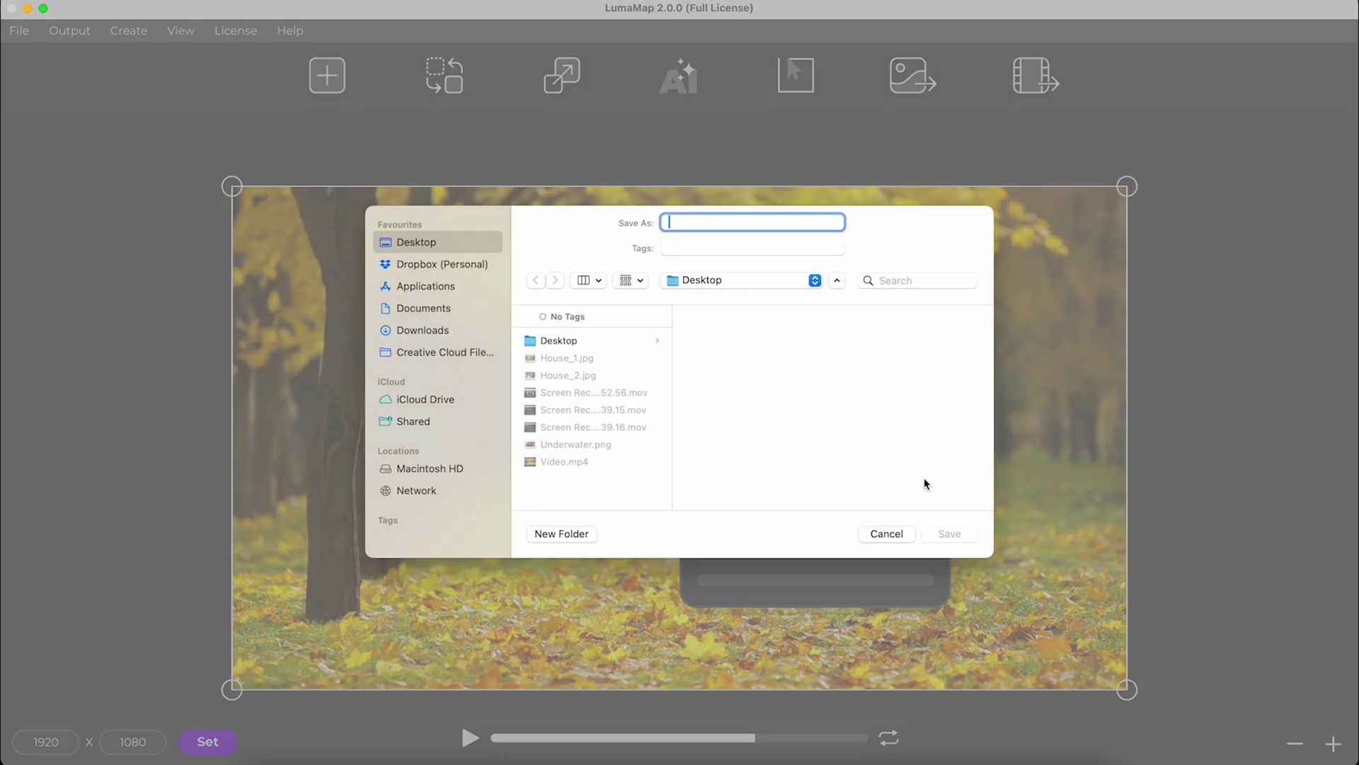
text(Forest)
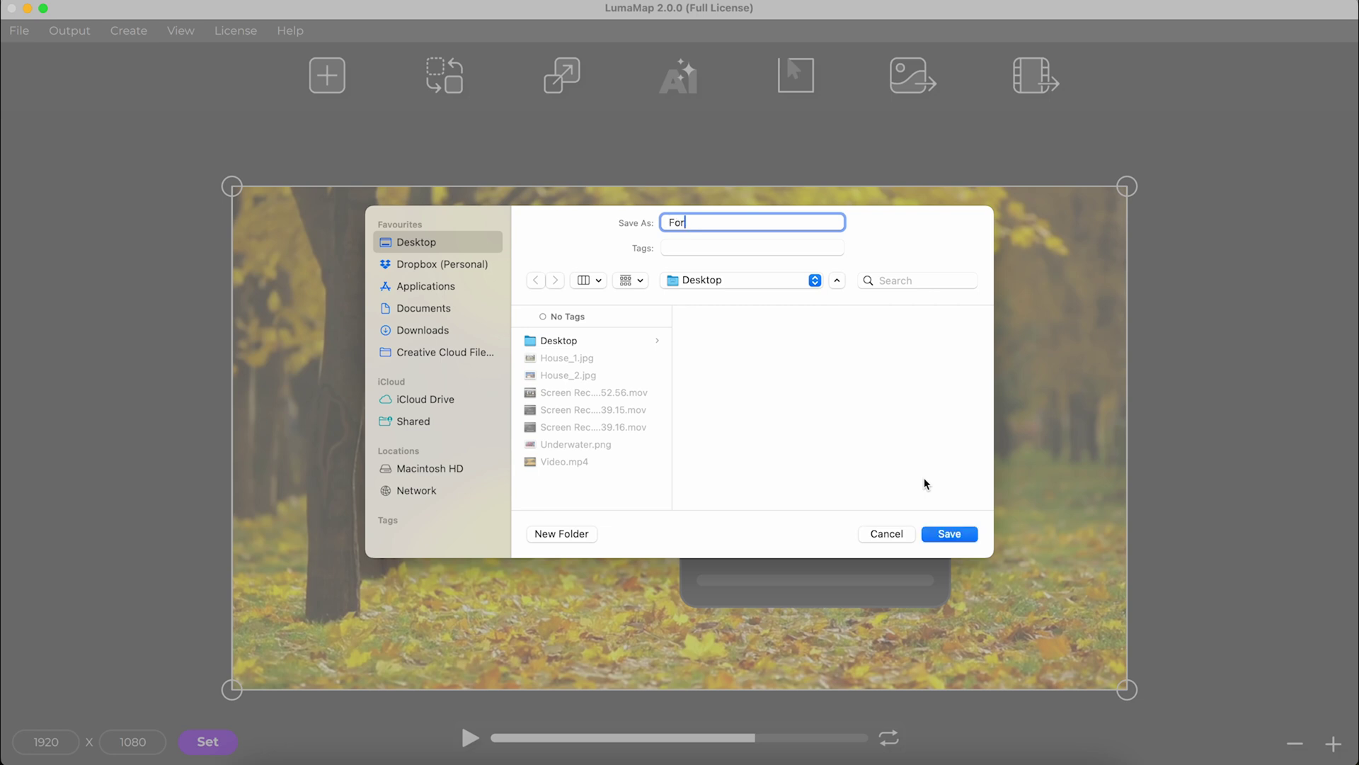
click(946, 535)
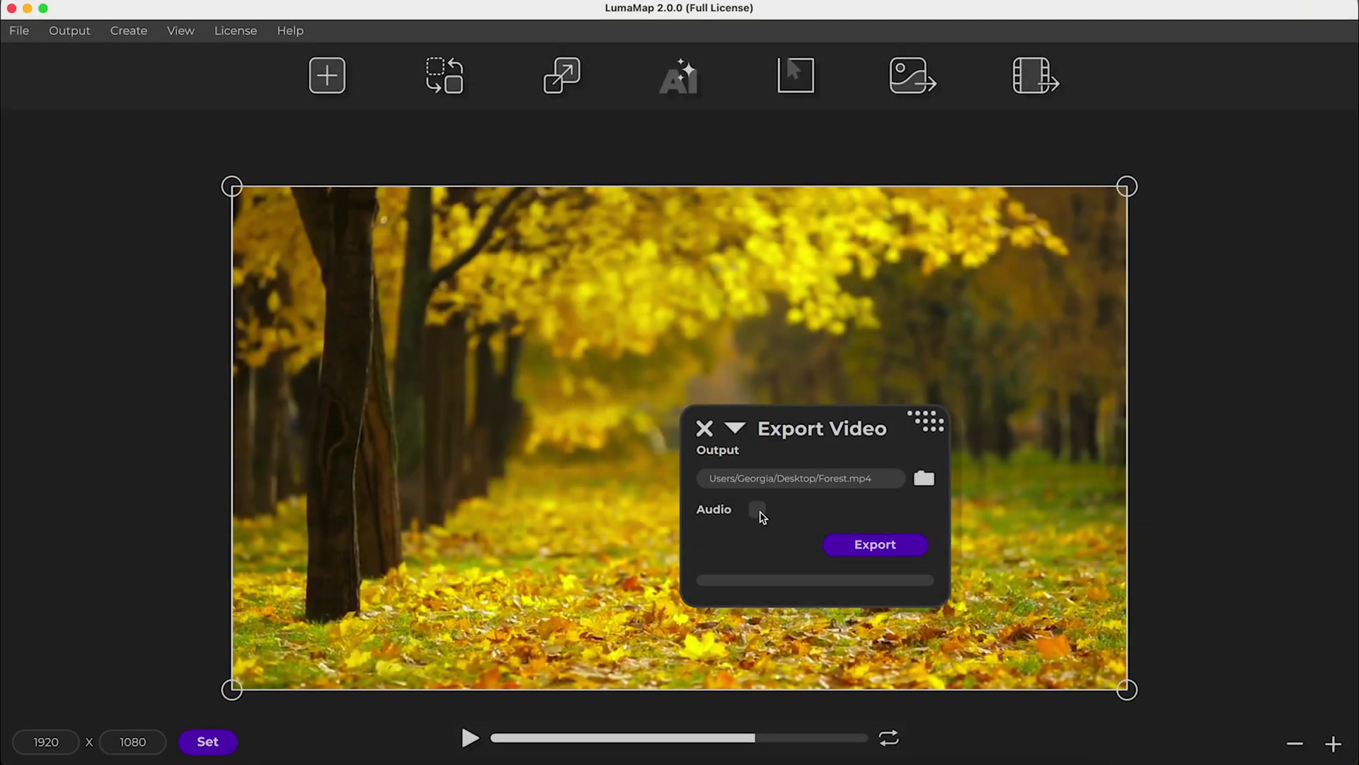
click(759, 511)
click(877, 548)
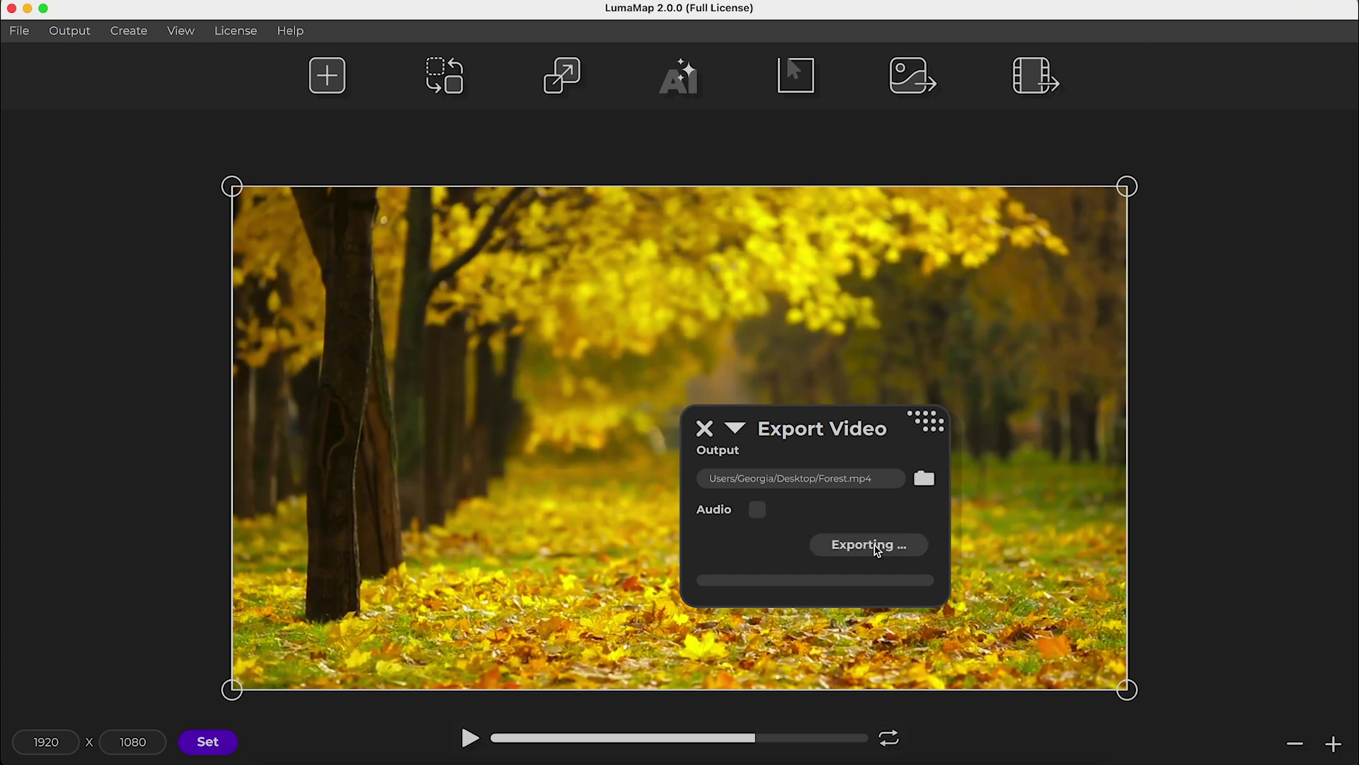